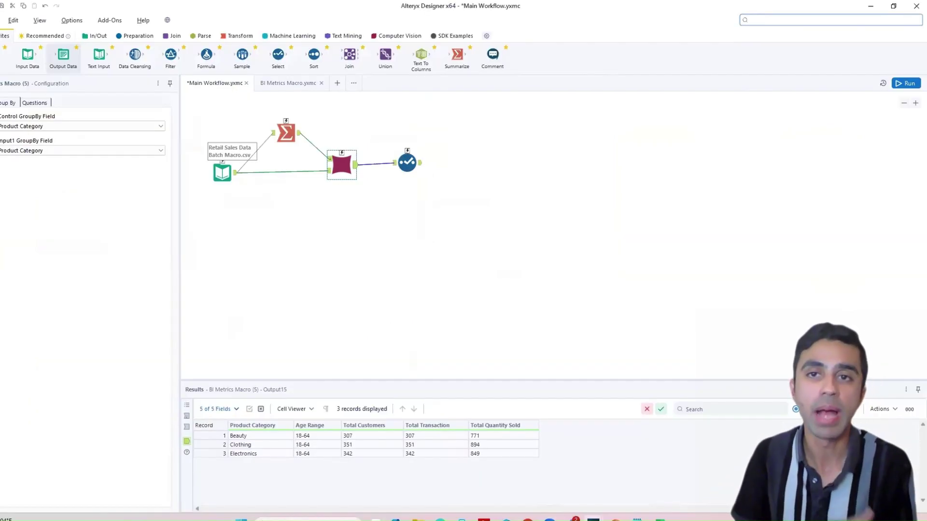
Step: Examine the finished main workflow: the retail sales input records, the Summarize grouping and the BI Metrics Macro output
click(222, 172)
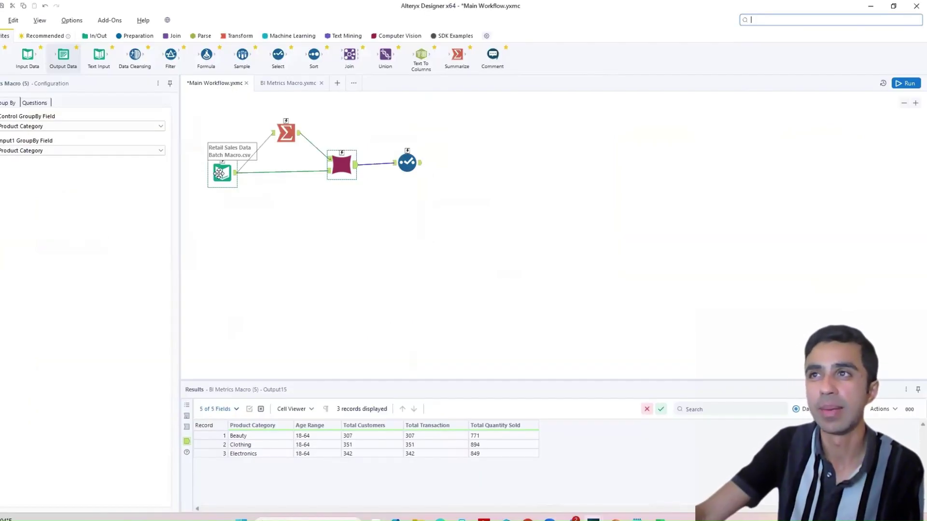
drag(264, 380, 251, 234)
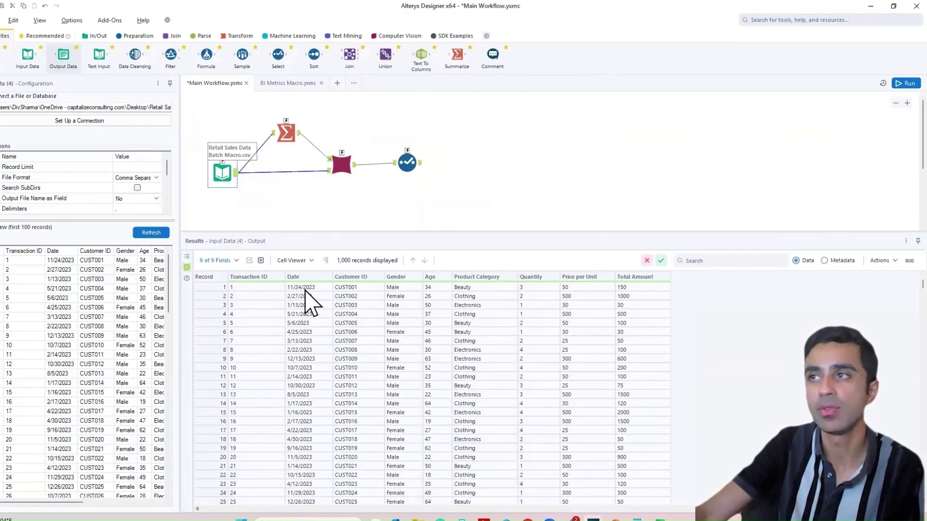
drag(305, 288, 294, 473)
click(353, 288)
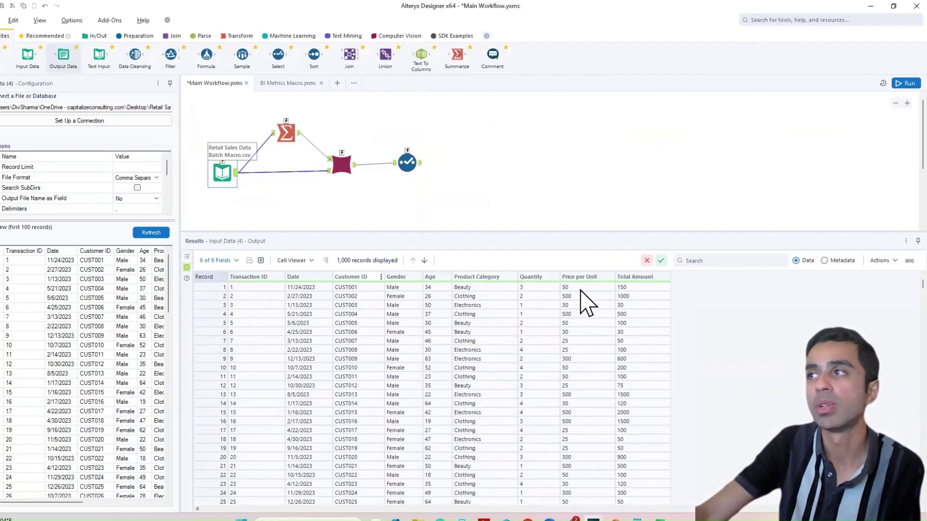
click(287, 136)
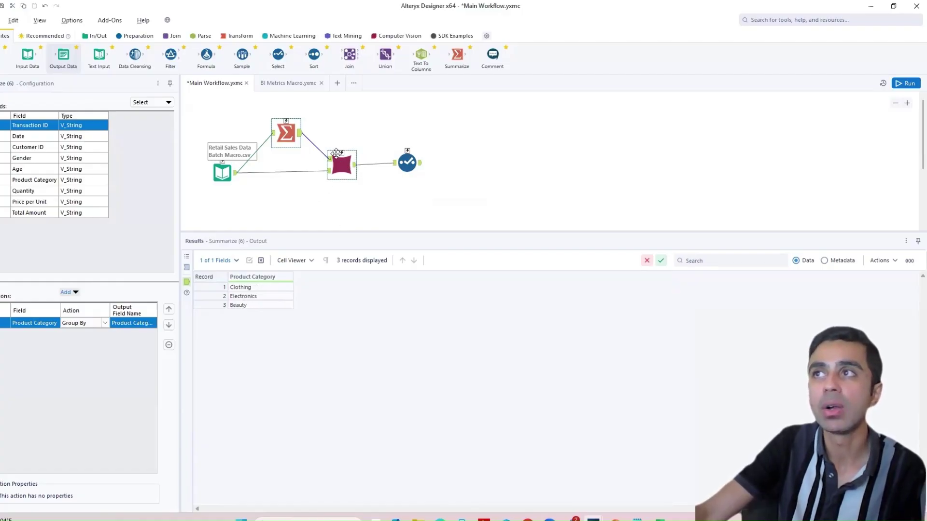
click(354, 167)
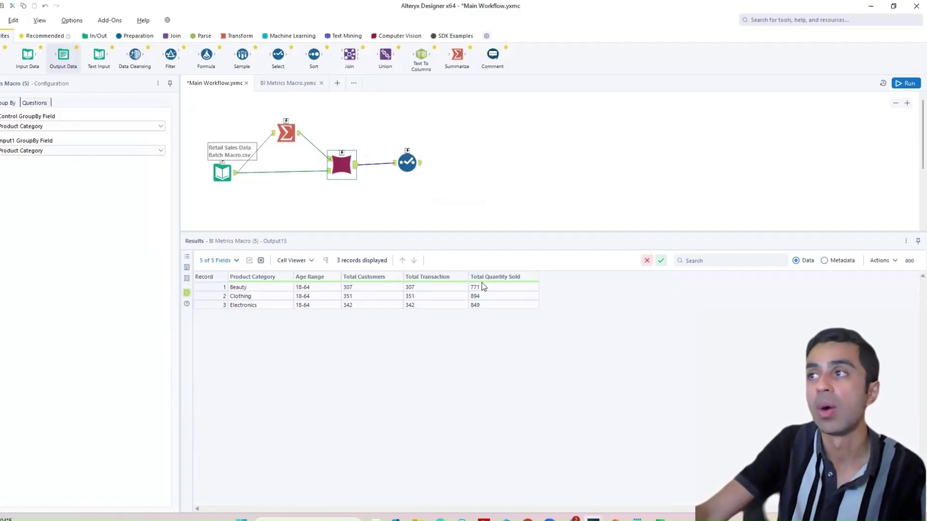
drag(407, 163, 413, 168)
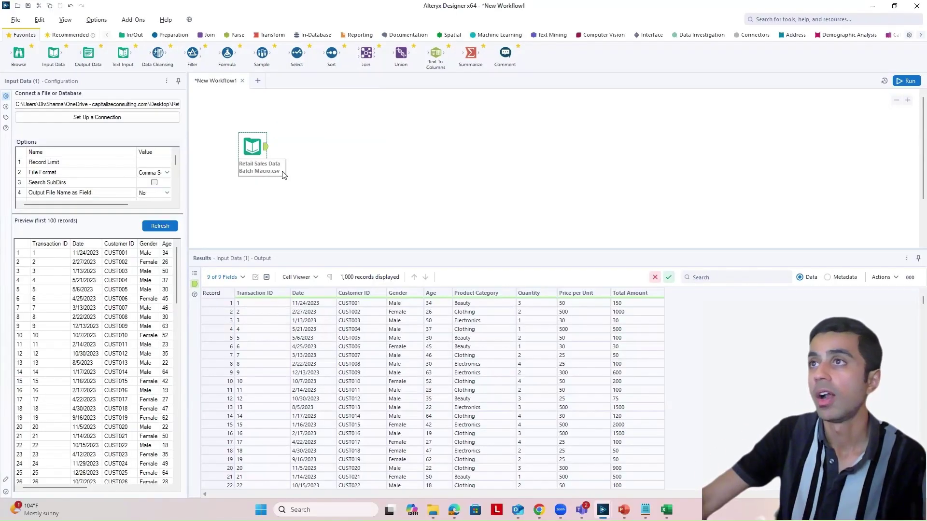
Step: Reposition the Input Data tool on the new workflow's canvas and enlarge the results area
drag(250, 151, 227, 168)
drag(269, 248, 269, 236)
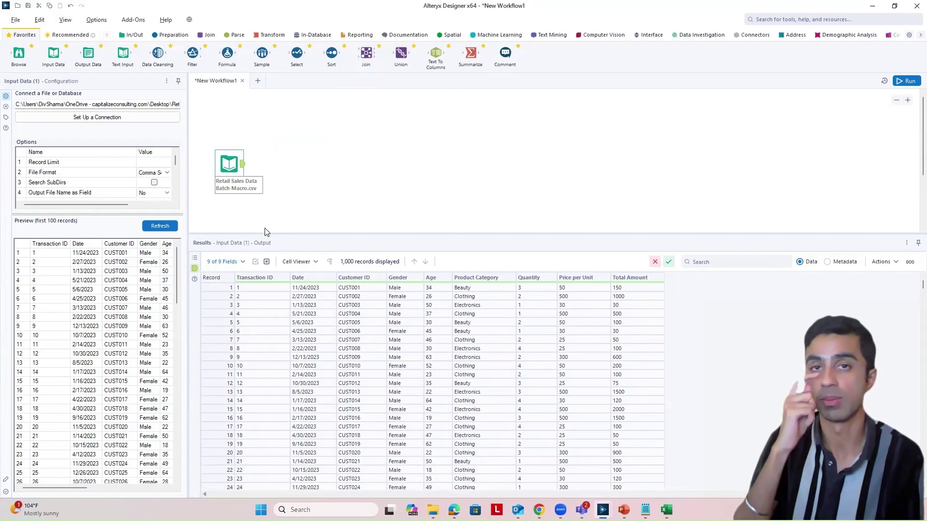
drag(271, 236, 271, 218)
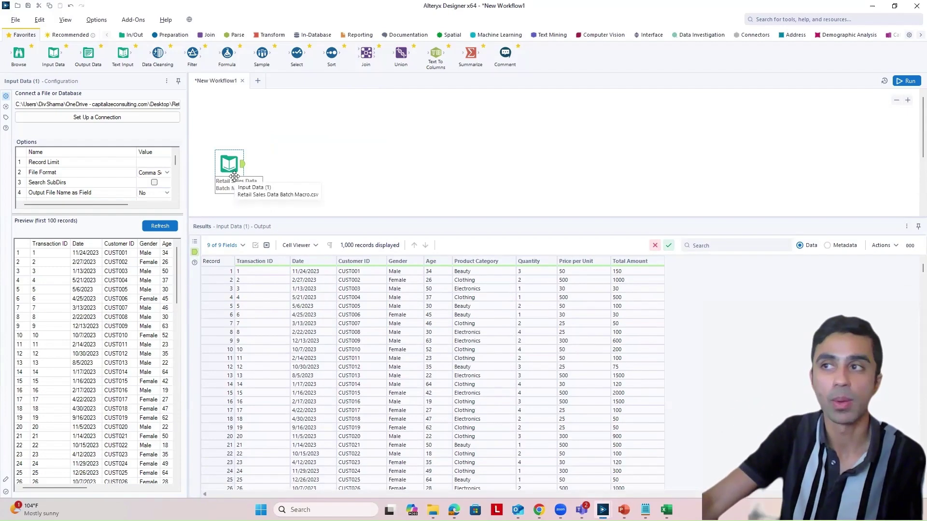
Step: Examine the input data's metadata, comparing the field names with their data types, including Date and Quantity
click(828, 245)
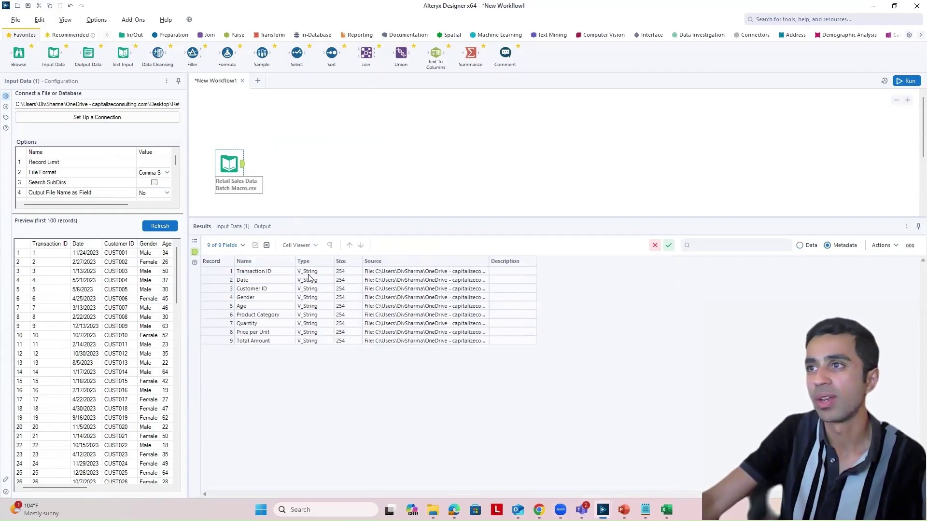
drag(309, 274, 311, 341)
drag(260, 274, 265, 343)
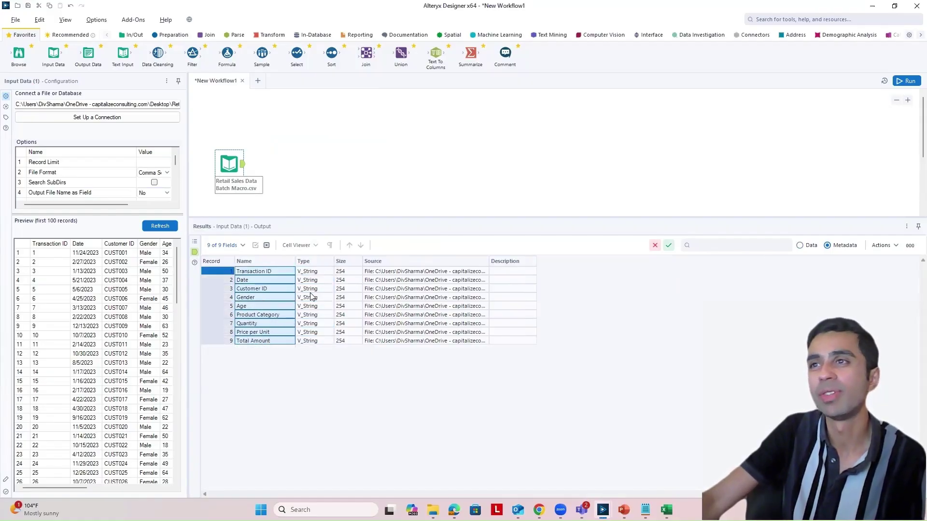
click(309, 283)
click(264, 279)
click(312, 279)
click(251, 324)
click(298, 324)
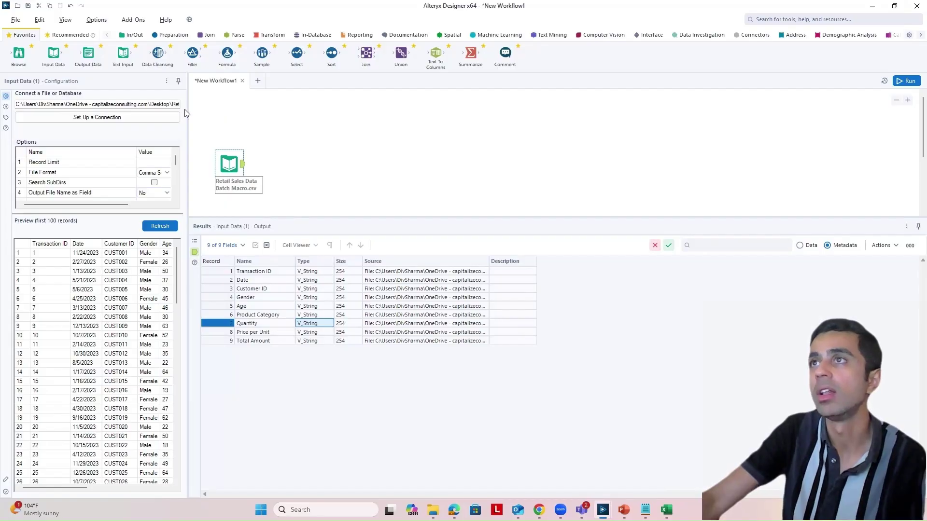
Step: Find the Auto Field tool, connect it after the retail sales input with all fields included, and run the workflow
click(760, 20)
text(Auto)
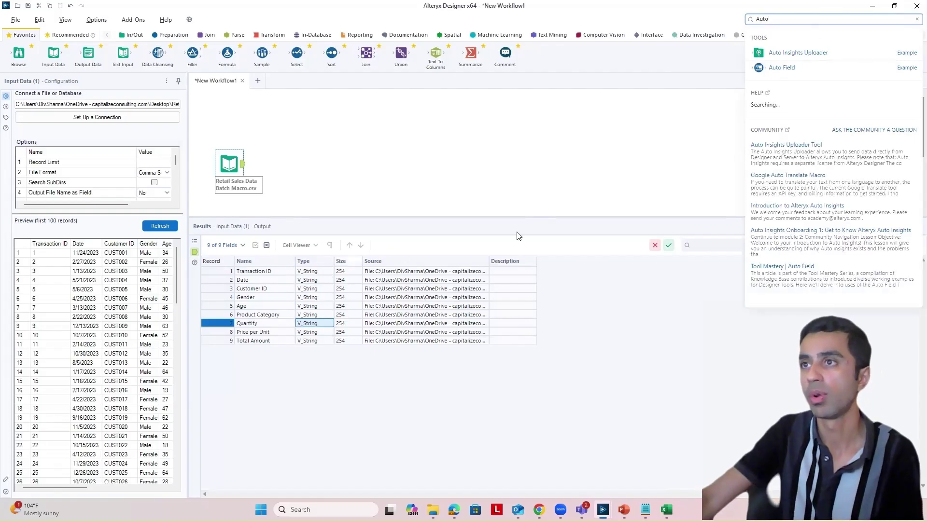
drag(811, 68, 308, 163)
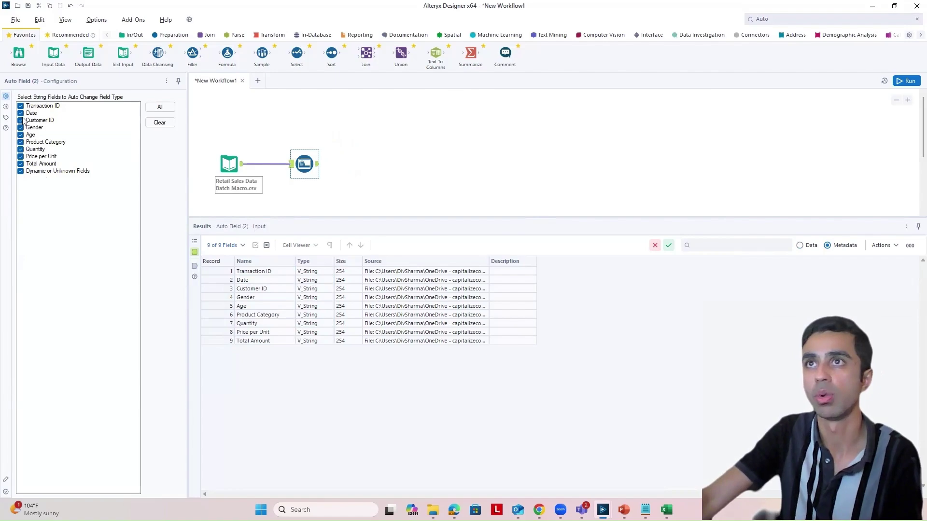
click(904, 80)
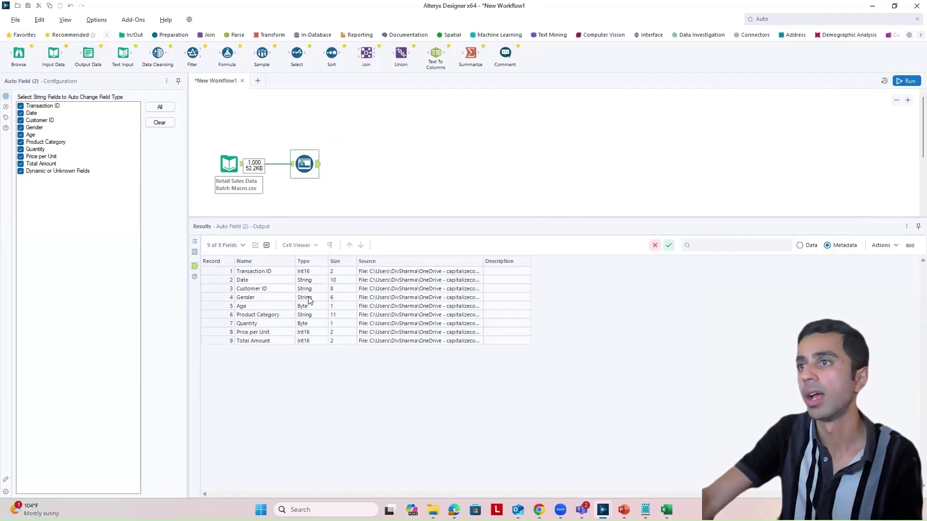
Step: Check the Date field's type in the Auto Field output, look over the parsing tools, and return to the data records
click(248, 281)
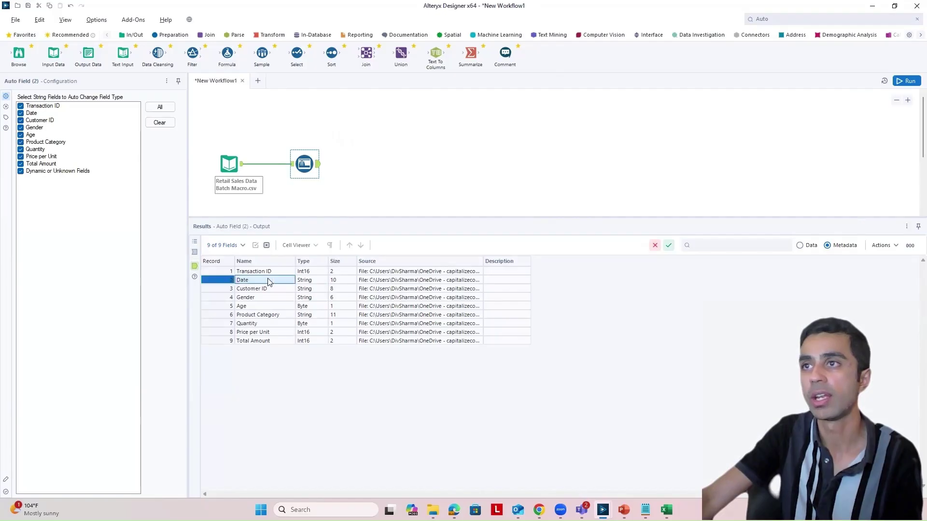
click(301, 281)
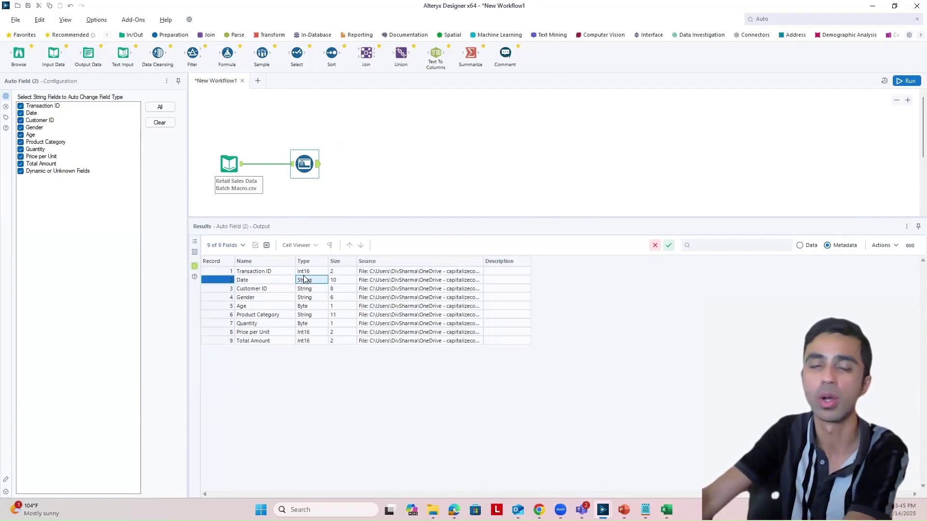
click(234, 35)
drag(19, 54, 42, 46)
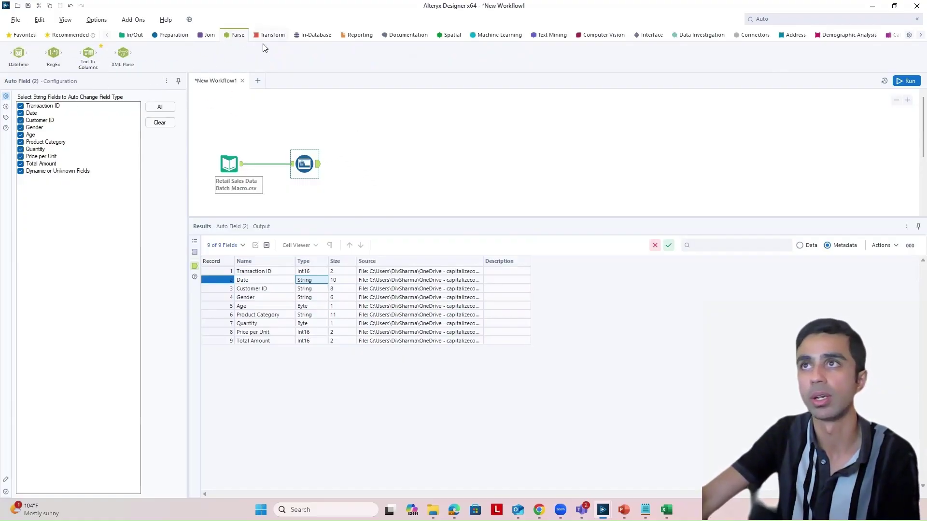
click(801, 246)
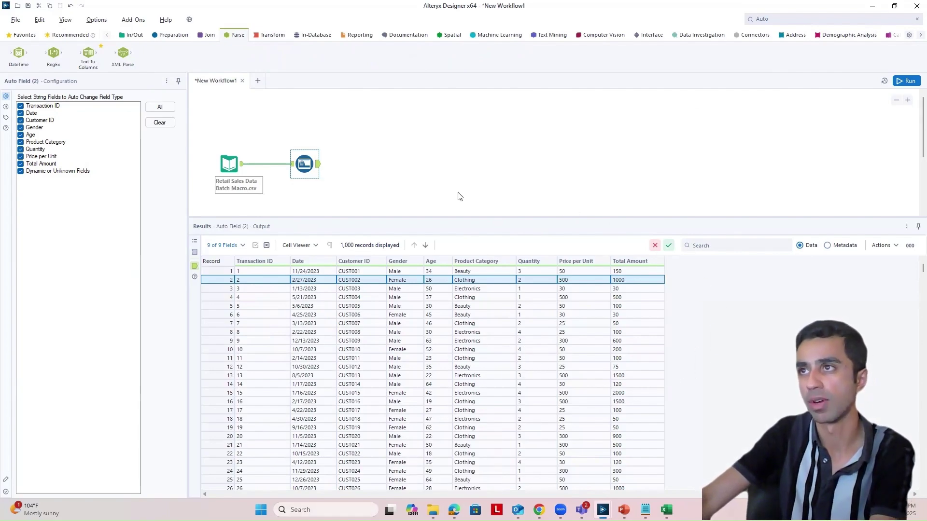
Step: Add a Filter after Auto Field that keeps records where Product Category equals Beauty, and run the workflow
click(161, 37)
drag(123, 54, 373, 163)
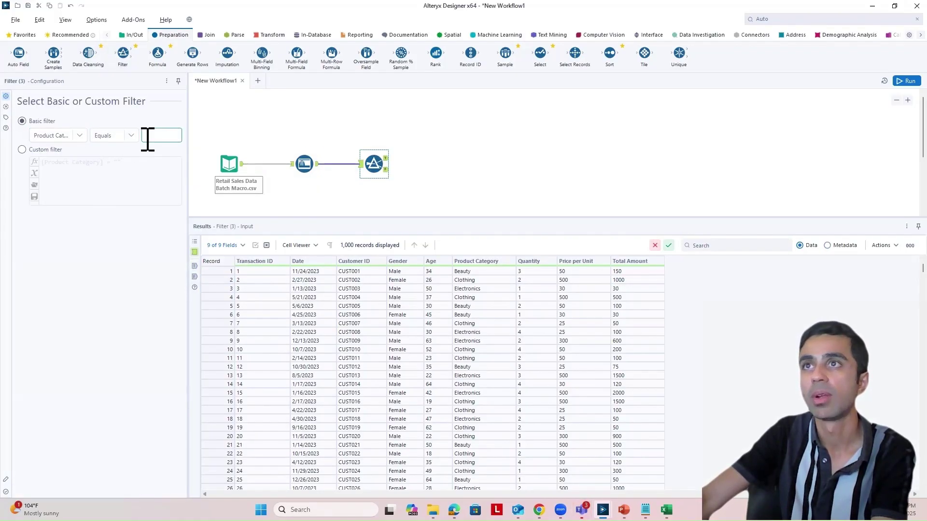
click(466, 271)
drag(289, 269, 204, 270)
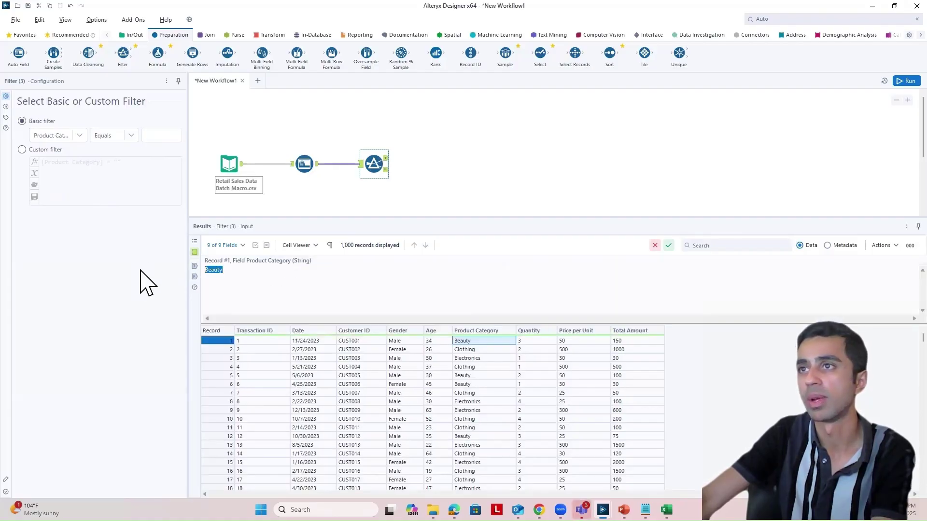
key(ctrl+c)
click(156, 135)
key(ctrl+v)
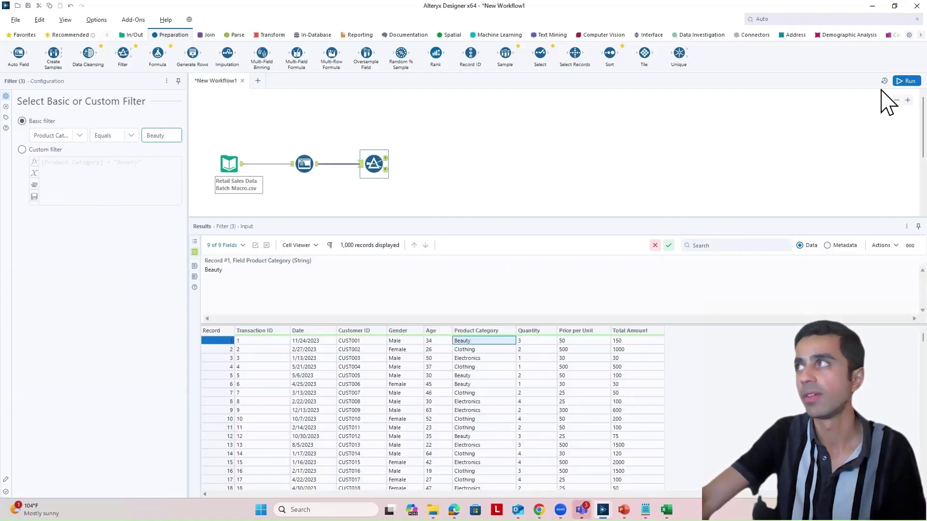
click(366, 198)
key(ctrl+r)
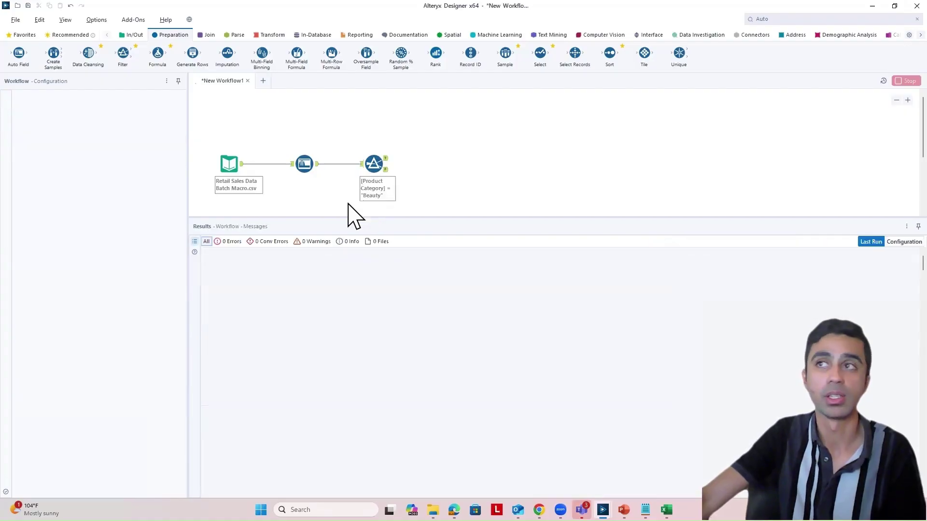
drag(393, 324, 401, 282)
click(890, 203)
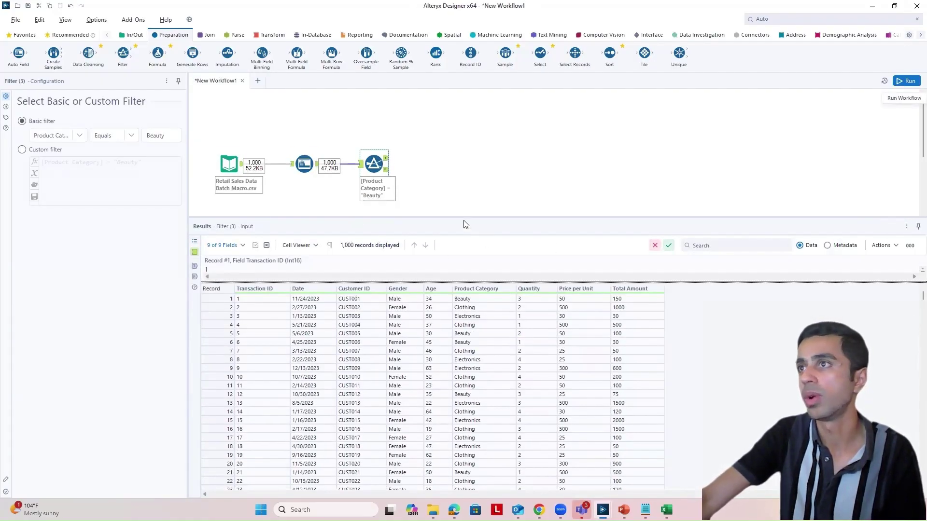
Step: Compare the Product Category values in the Filter's True and False outputs
drag(459, 217, 456, 248)
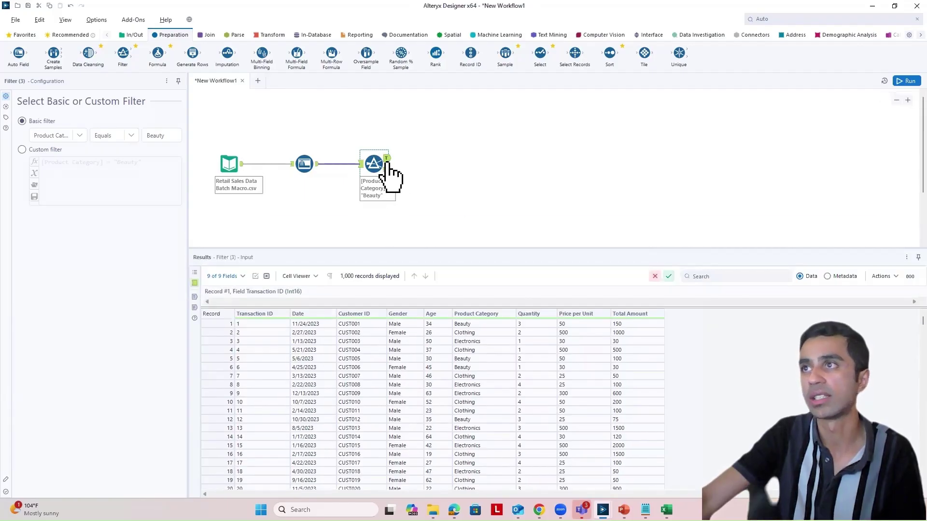
click(386, 159)
click(385, 170)
click(386, 158)
drag(396, 248, 393, 215)
drag(480, 297, 481, 366)
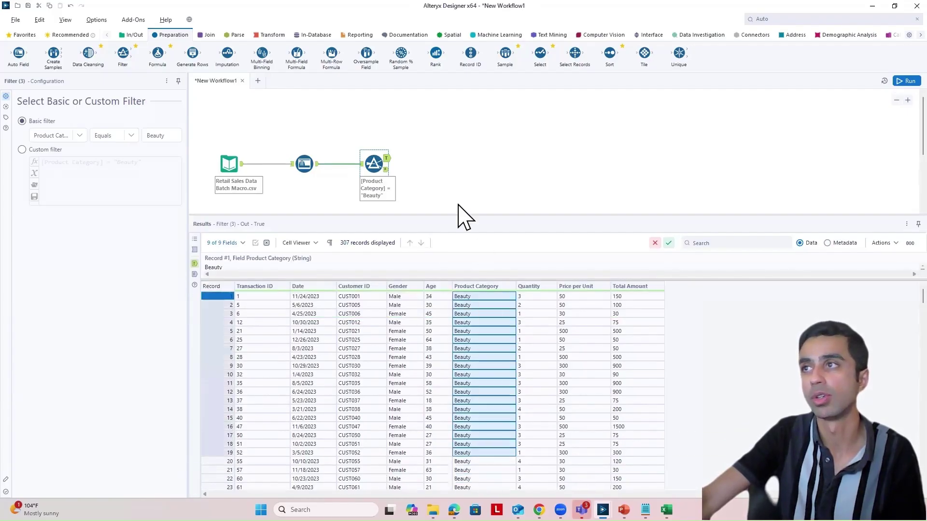
click(386, 169)
drag(494, 297, 482, 461)
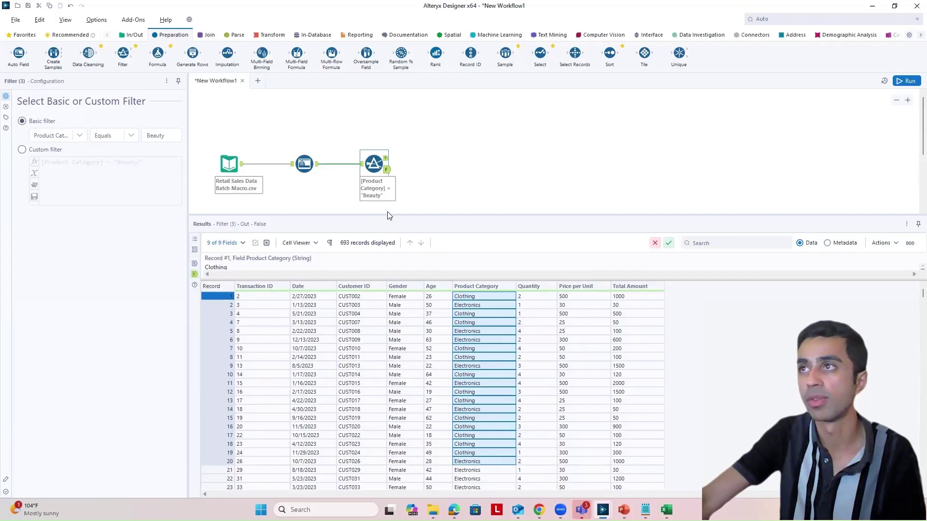
drag(391, 215, 391, 227)
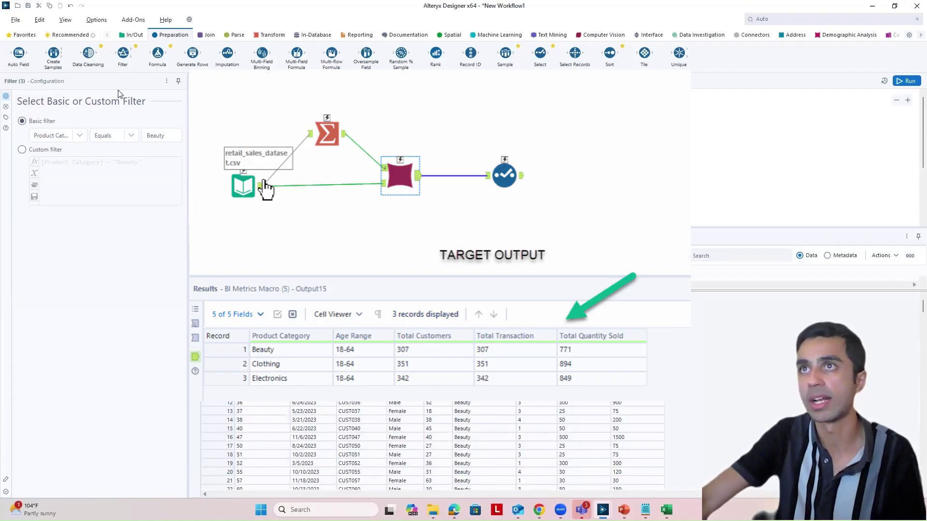
Step: Connect a Summarize tool to the Filter's True output and add Min and Max actions for the Age field
click(257, 37)
drag(207, 50, 445, 157)
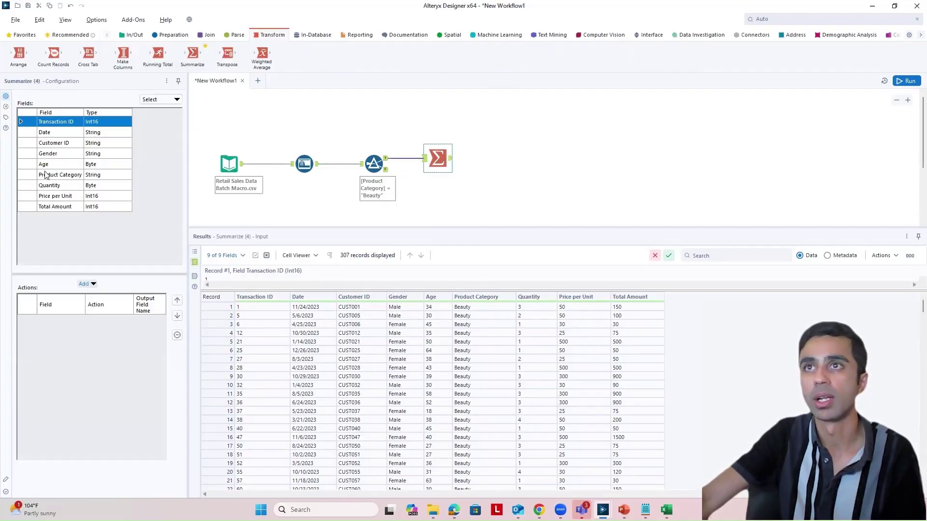
click(46, 165)
click(87, 284)
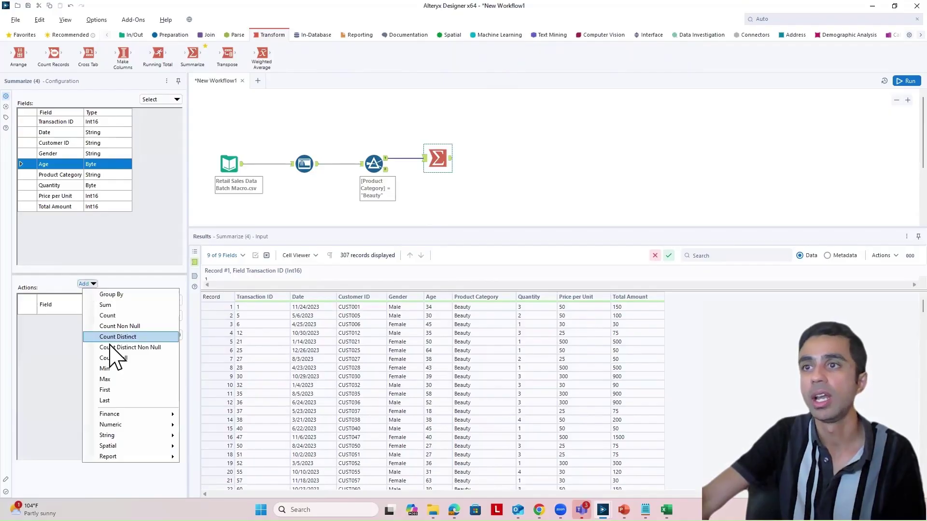
click(112, 368)
click(87, 284)
click(121, 379)
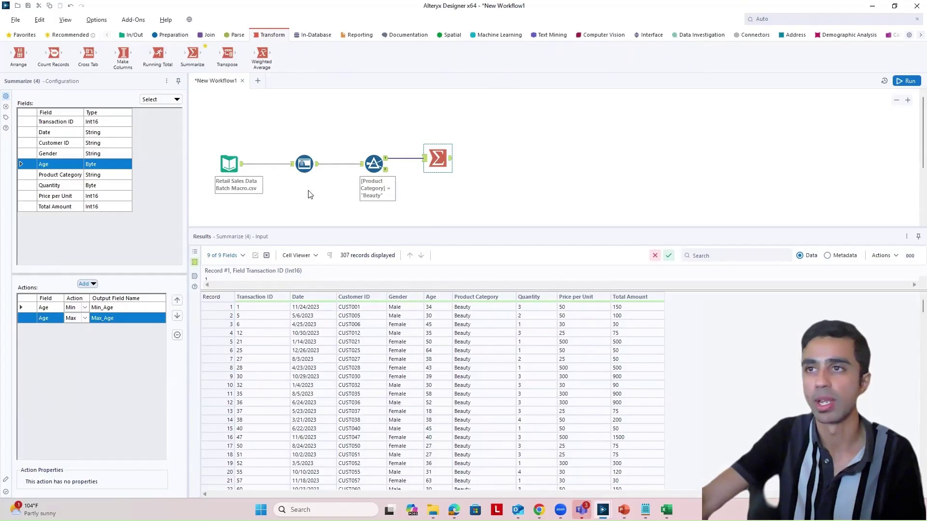
Step: Run the workflow and check the Summarize output's data and metadata
click(907, 81)
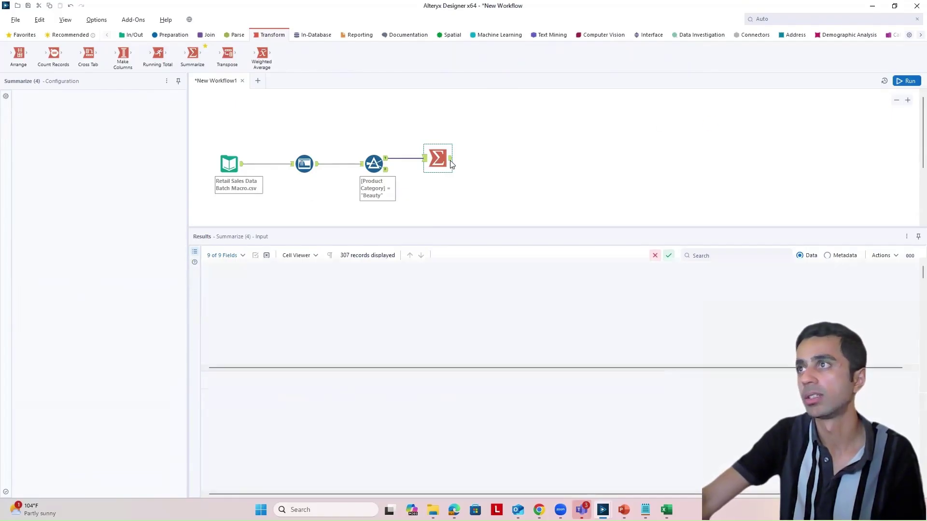
click(451, 159)
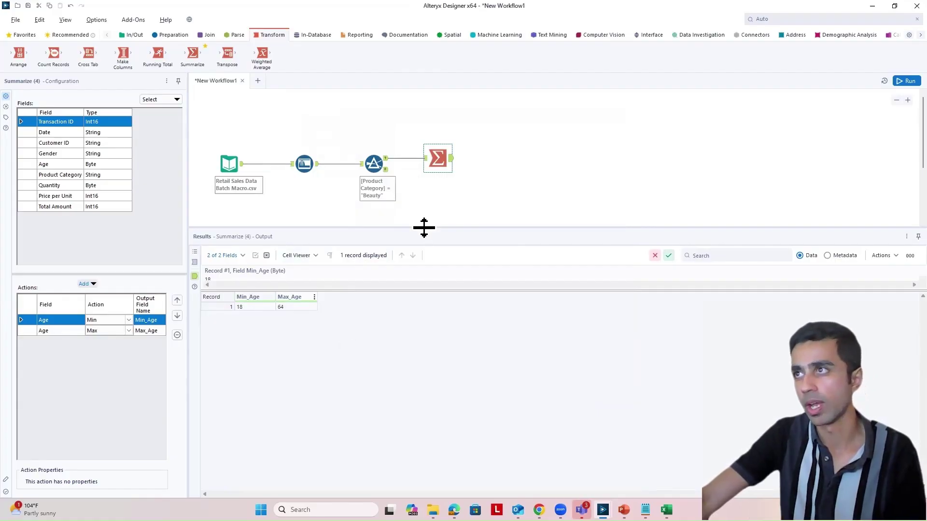
drag(424, 227, 425, 243)
click(827, 271)
click(801, 272)
Step: Add a Select tool after Summarize and change the Min_Age and Max_Age types to V_String
click(154, 37)
drag(540, 53, 541, 193)
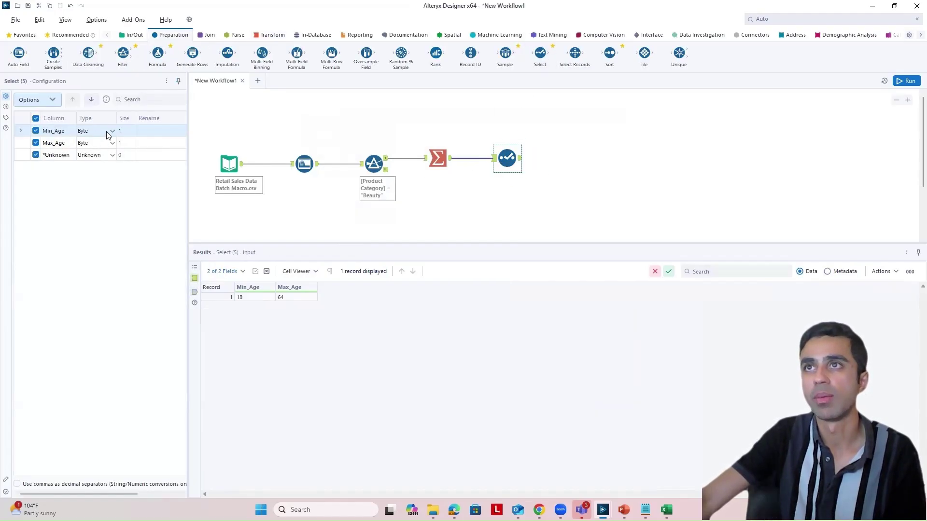
click(111, 132)
click(111, 133)
click(110, 134)
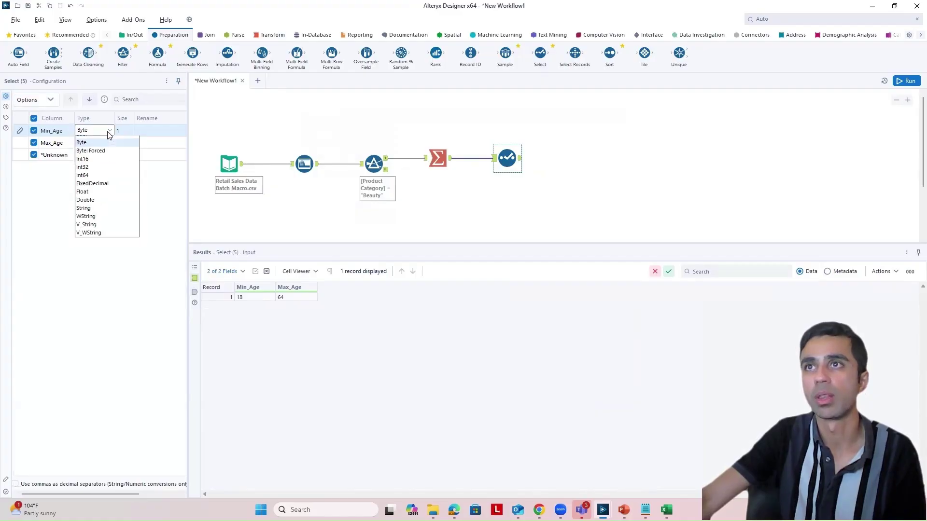
click(110, 142)
click(111, 143)
click(110, 143)
click(98, 243)
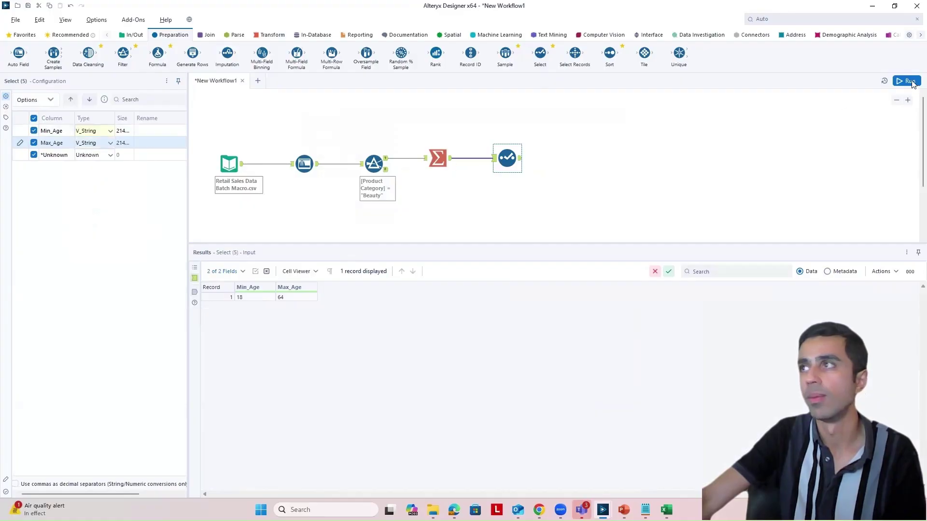
Step: Run the workflow, then connect a Formula tool after the Select tool with a new output column named Age Range
click(907, 81)
click(511, 163)
drag(511, 163, 506, 163)
drag(182, 66, 559, 158)
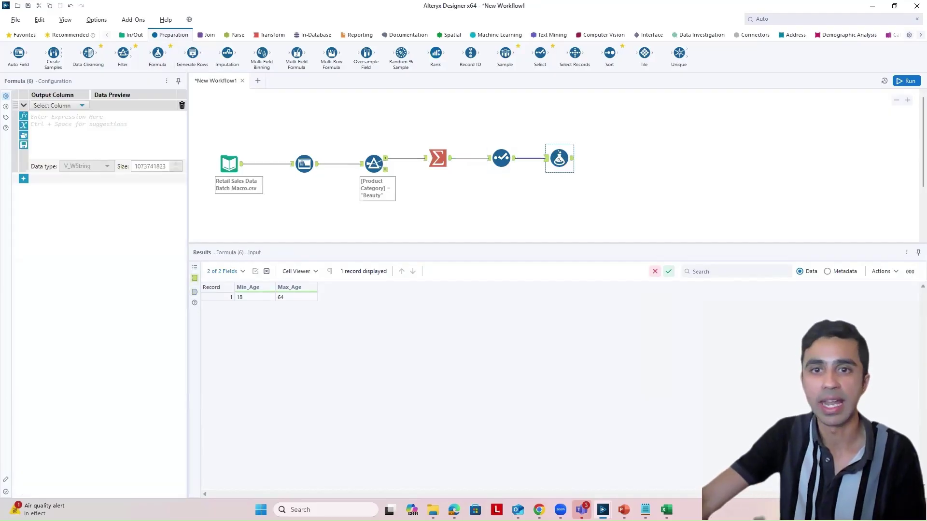
click(66, 107)
click(53, 116)
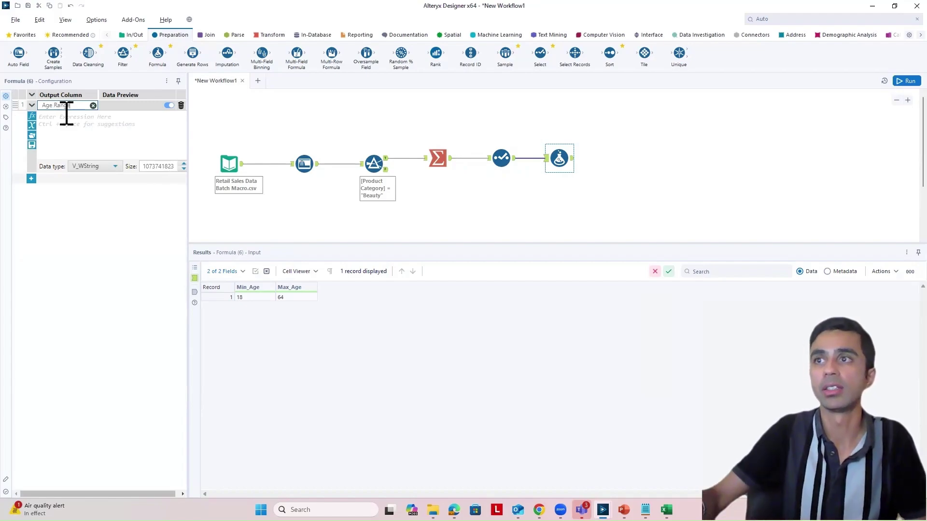
Step: Set the Age Range expression to [Min_Age]+"-"+[Max_Age]
text([)
key(Up)
key(Up)
key(Return)
text(+[Max_Age])
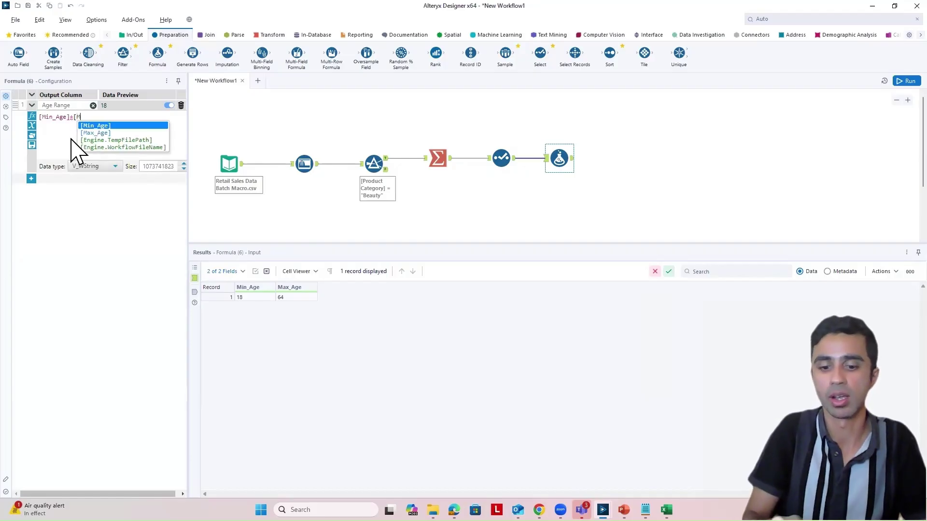
key(Return)
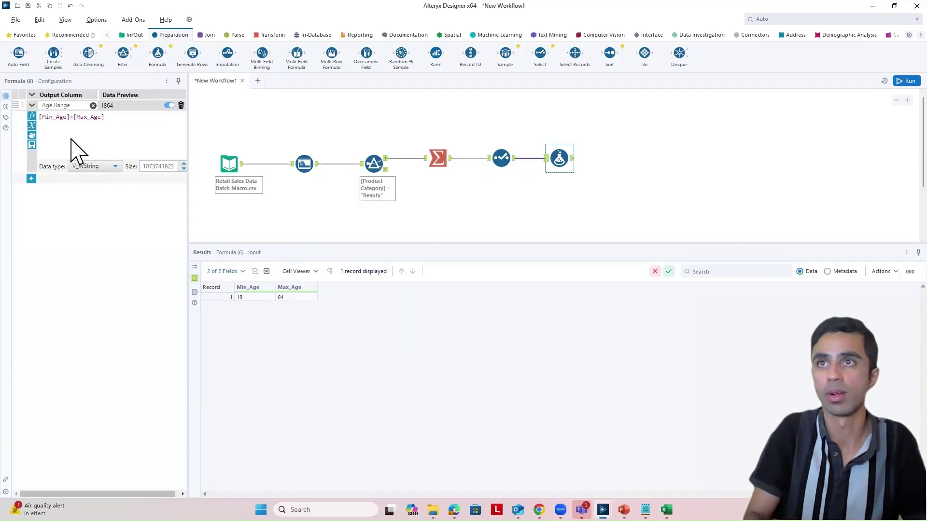
key(BackSpace)
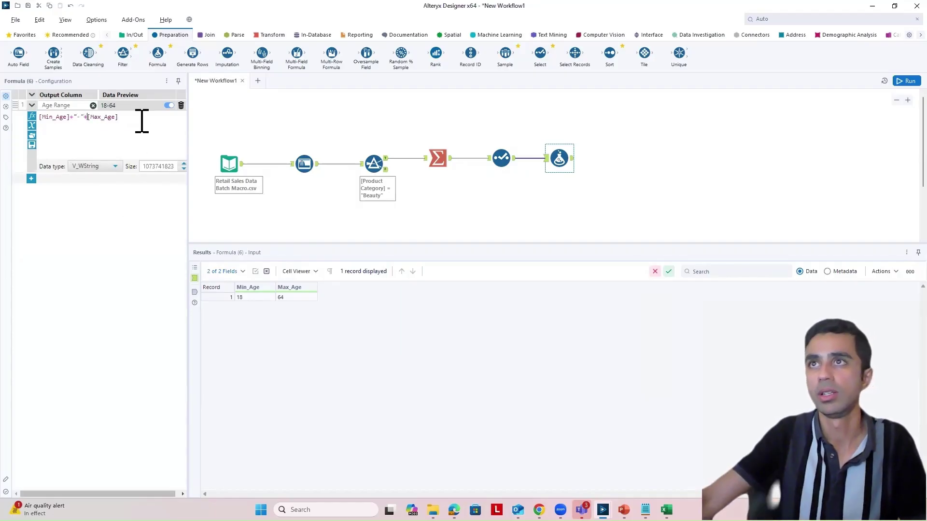
Step: Run the workflow and check the Formula tool's output
click(821, 124)
key(ctrl+r)
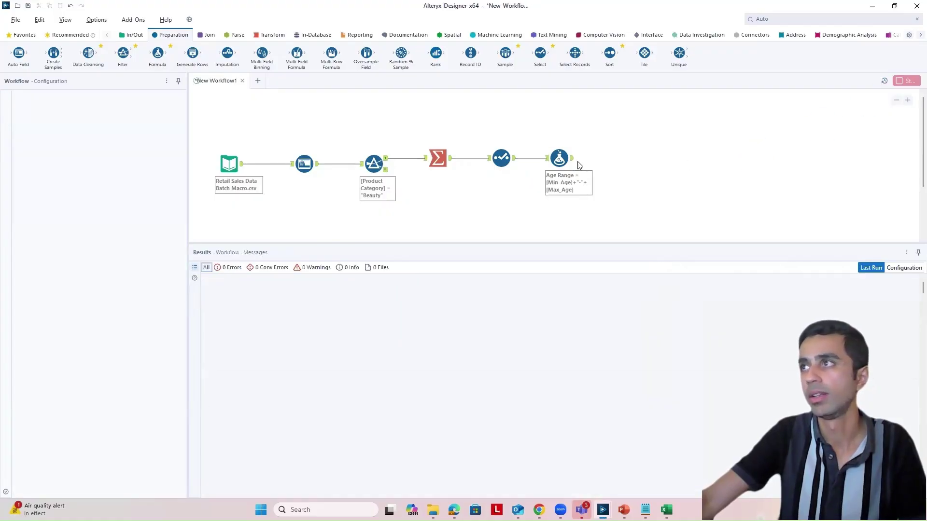
click(569, 160)
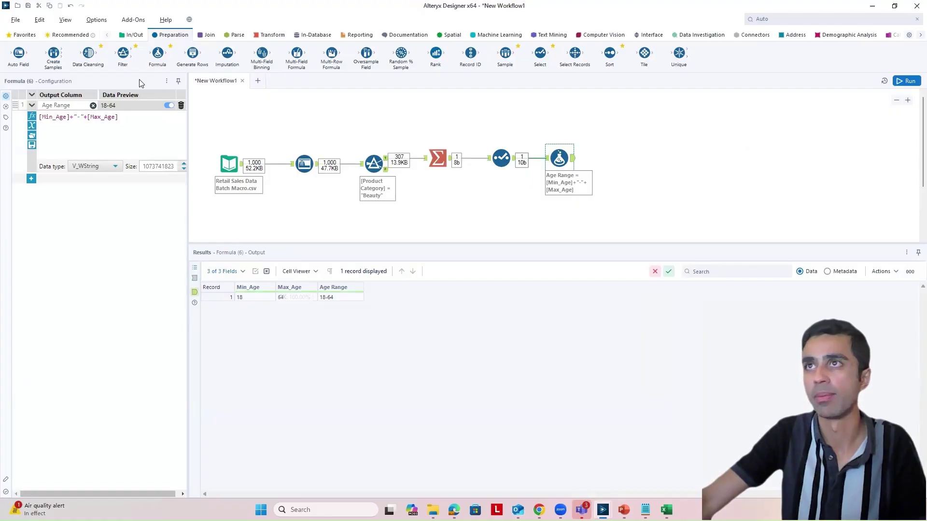
Step: Add a Select tool after the Formula tool, exclude the Min_Age and Max_Age fields, and run the workflow
drag(540, 53, 629, 158)
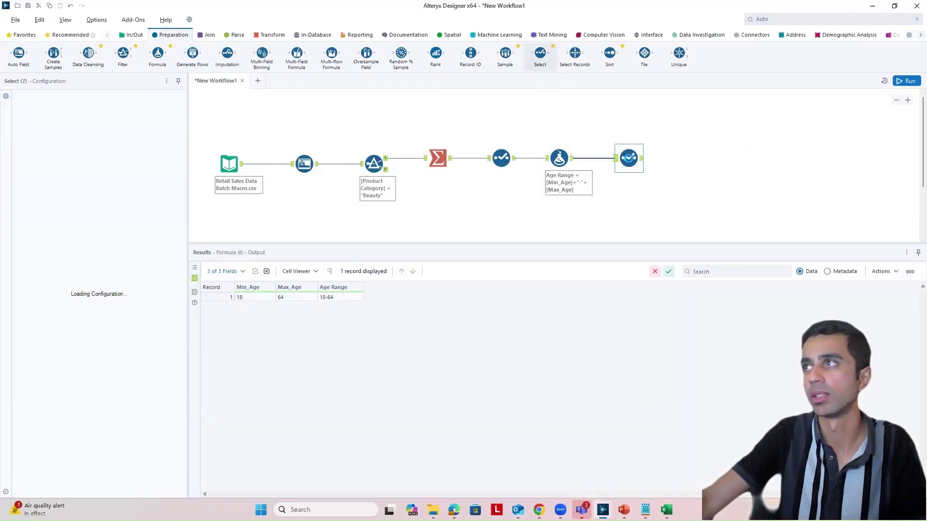
click(33, 131)
click(34, 143)
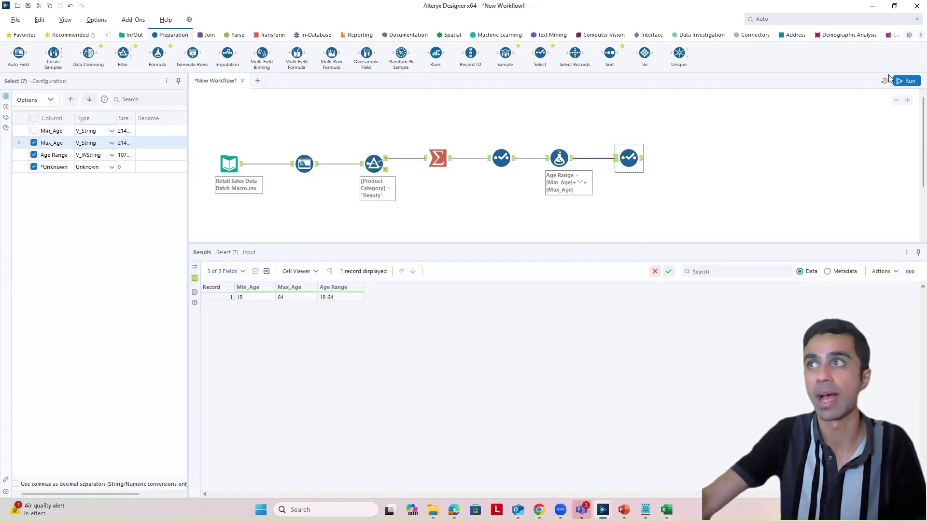
key(ctrl+r)
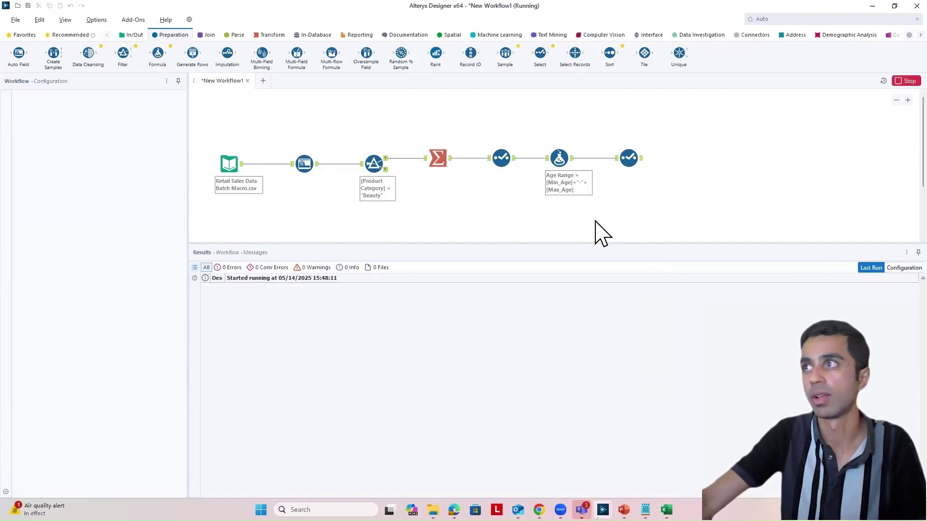
click(638, 159)
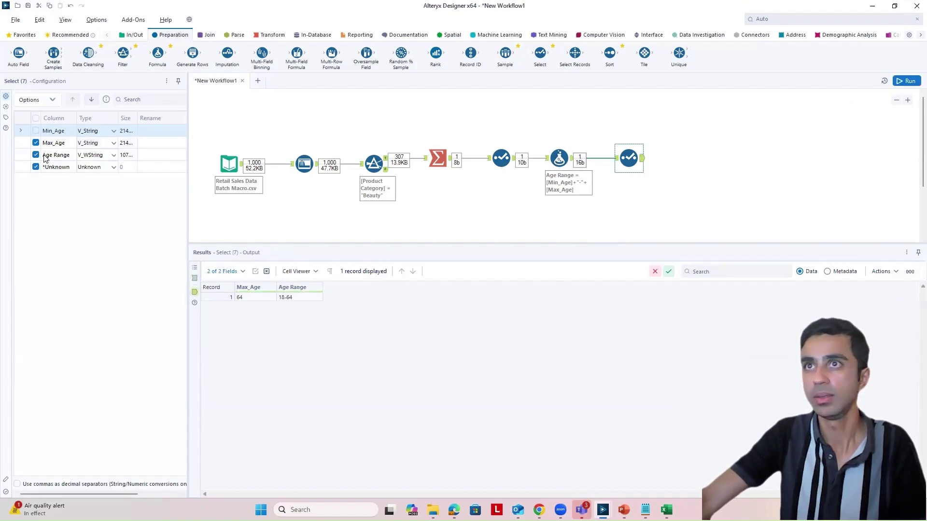
click(36, 143)
click(906, 80)
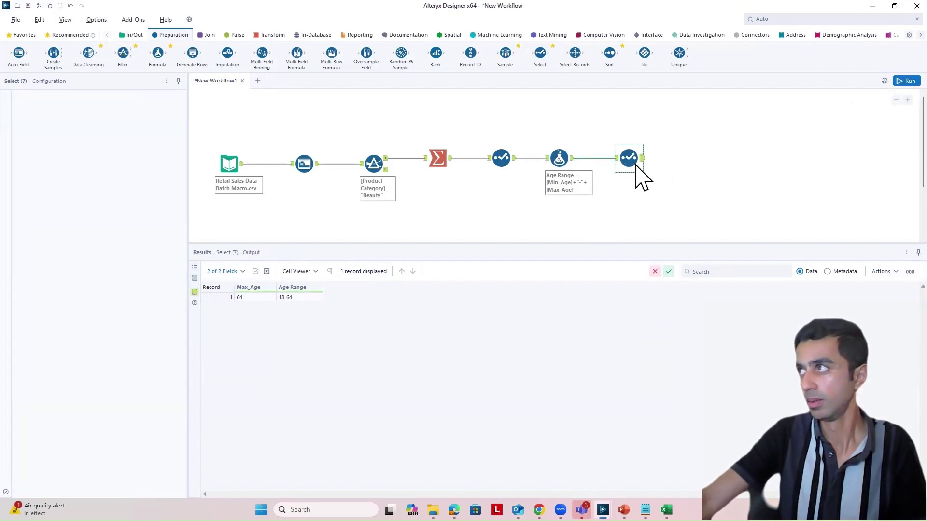
key(ctrl+r)
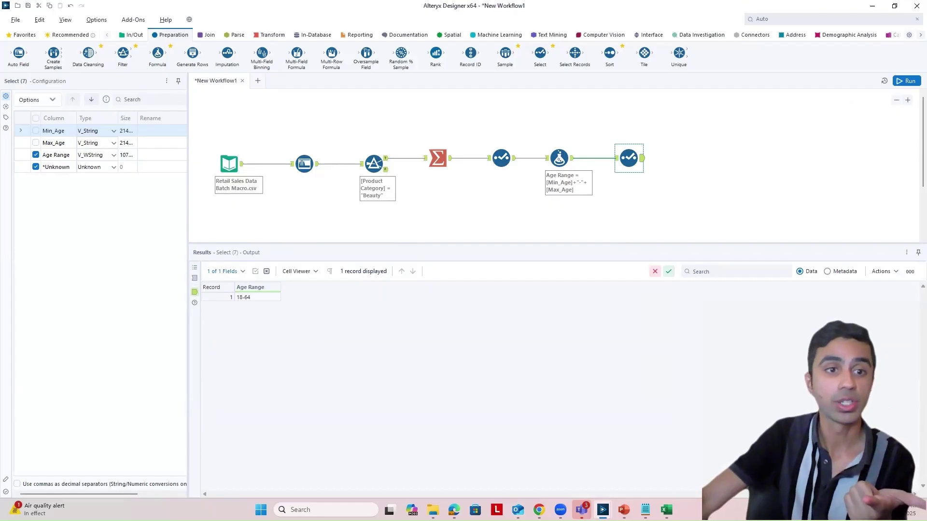
Step: Connect a second Summarize tool to the Filter's True output and group it by Product Category
click(241, 35)
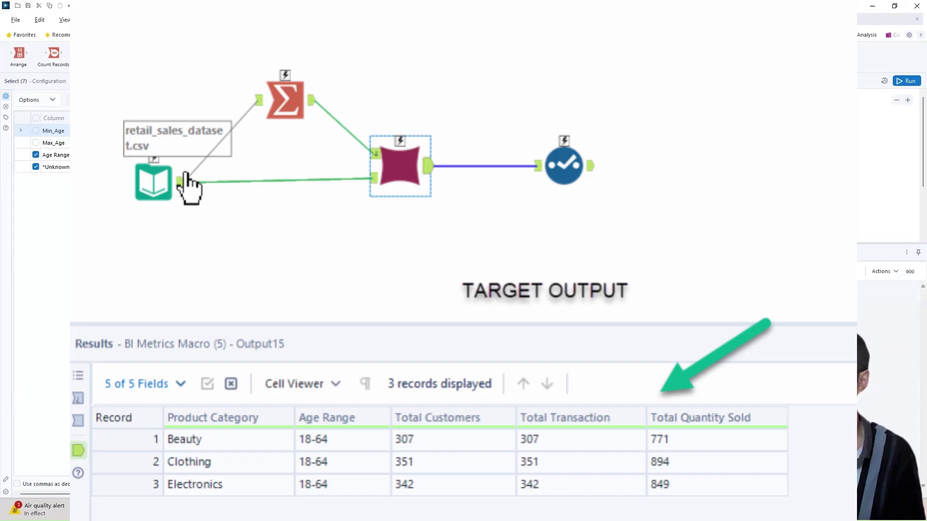
drag(192, 55, 429, 114)
drag(385, 158, 473, 110)
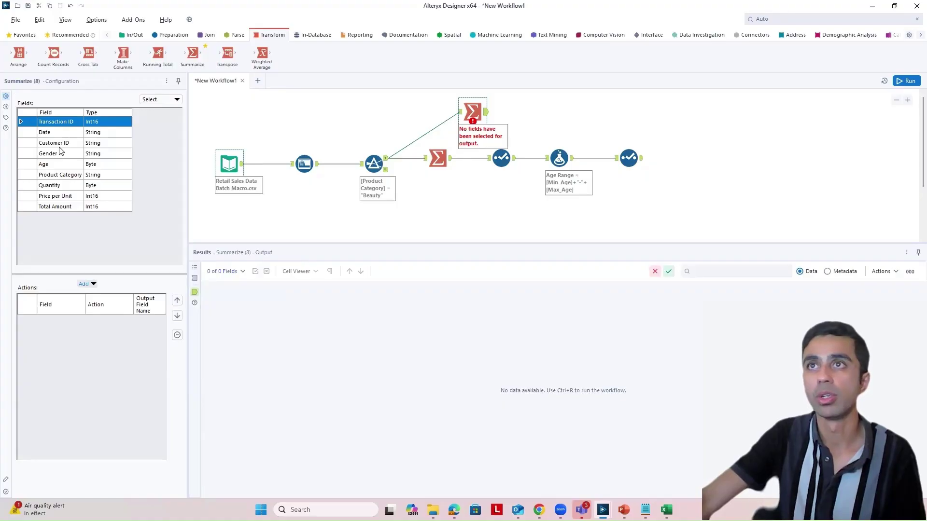
click(54, 175)
click(87, 283)
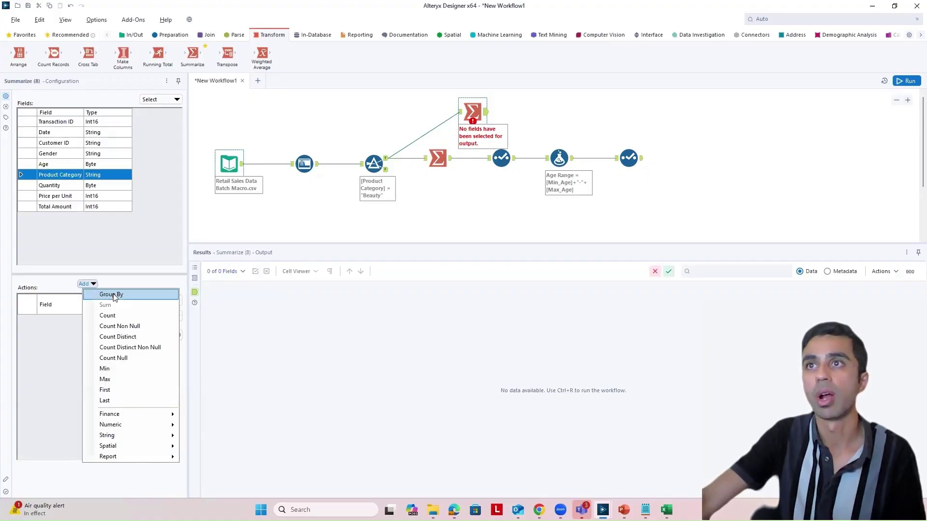
click(114, 295)
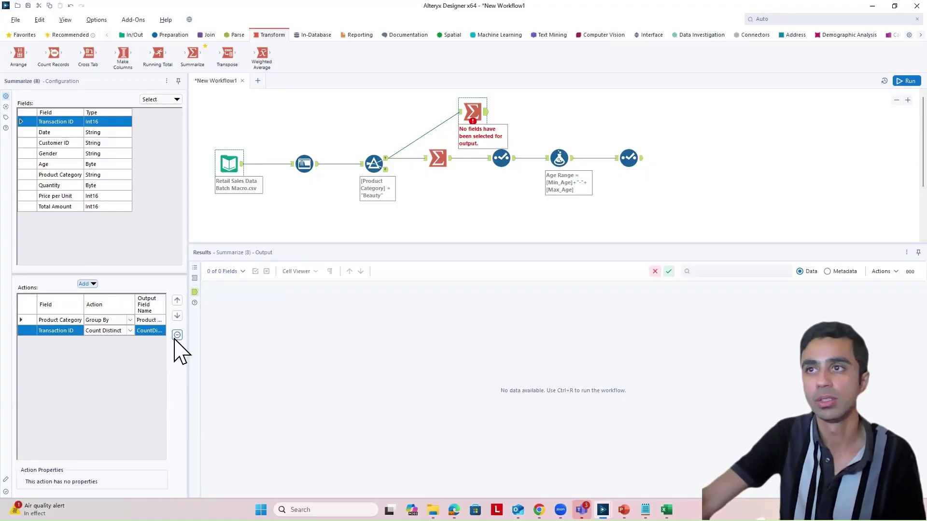
click(176, 337)
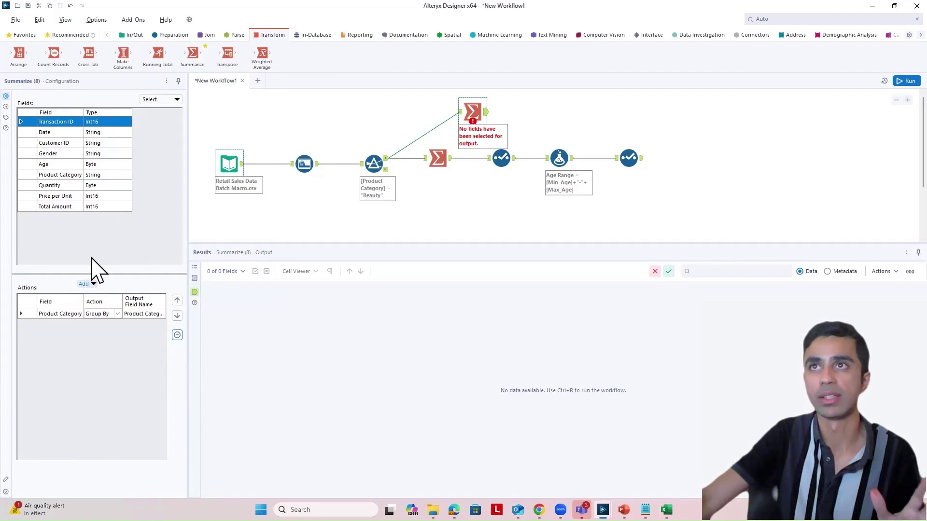
Step: Add Count Distinct of Transaction ID, Sum of Quantity and Count Distinct of Customer ID to the second Summarize tool, and run the workflow
click(86, 284)
click(115, 337)
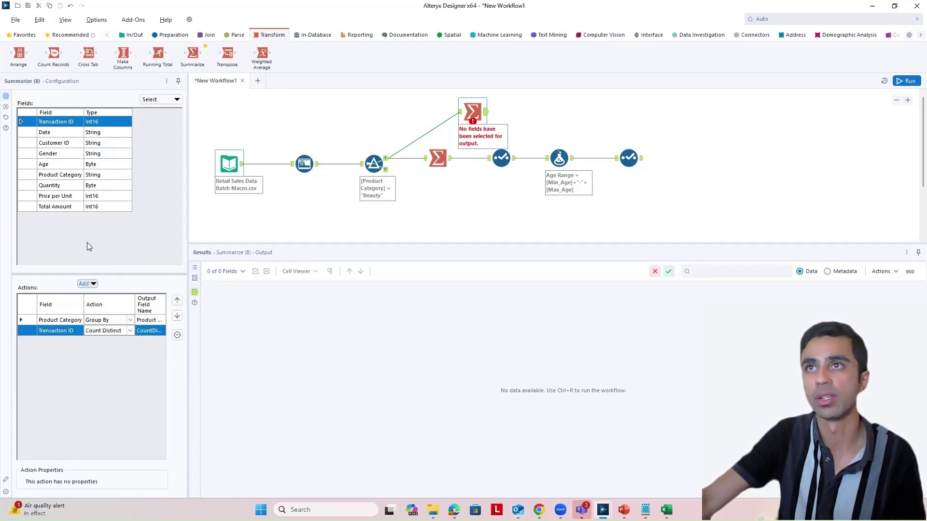
click(65, 186)
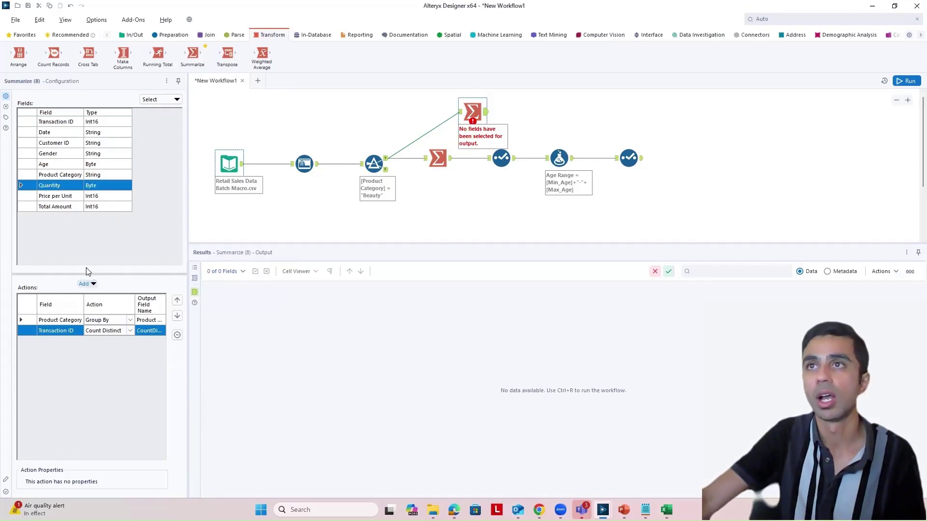
click(86, 283)
click(107, 305)
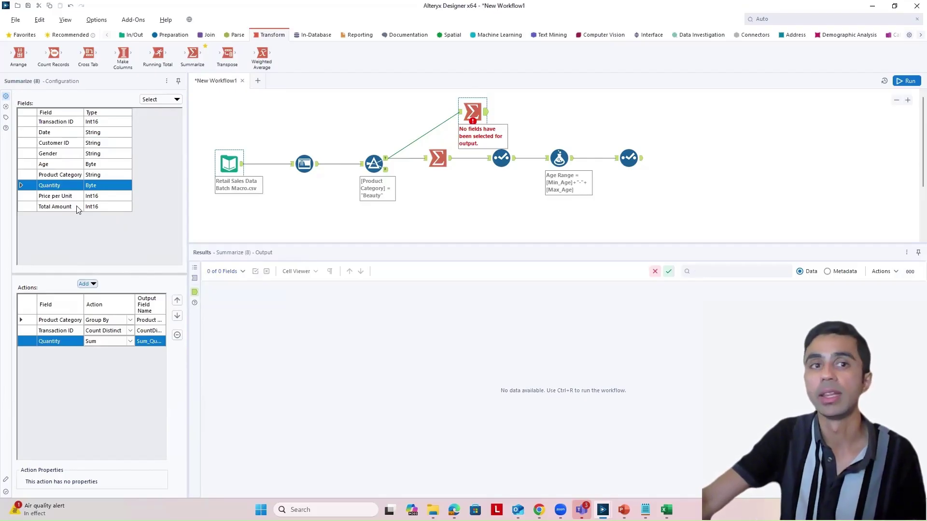
click(58, 143)
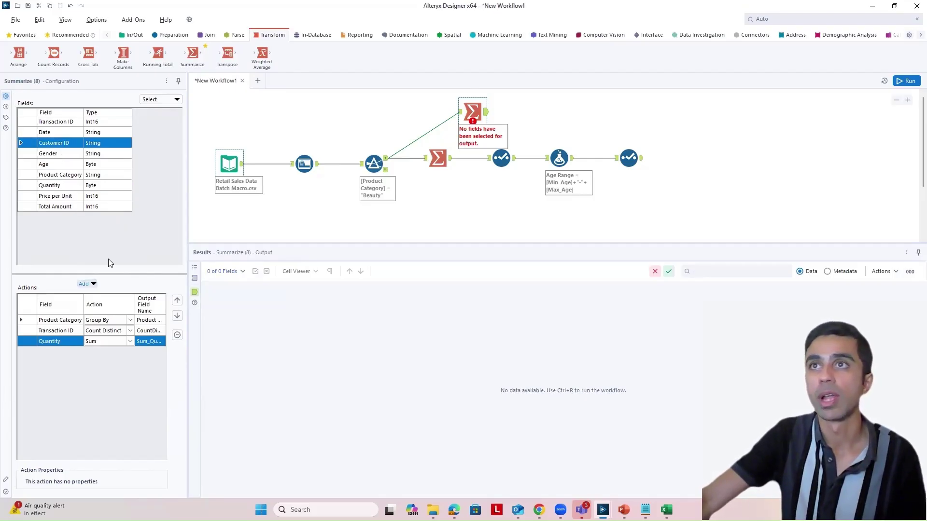
click(95, 284)
click(116, 335)
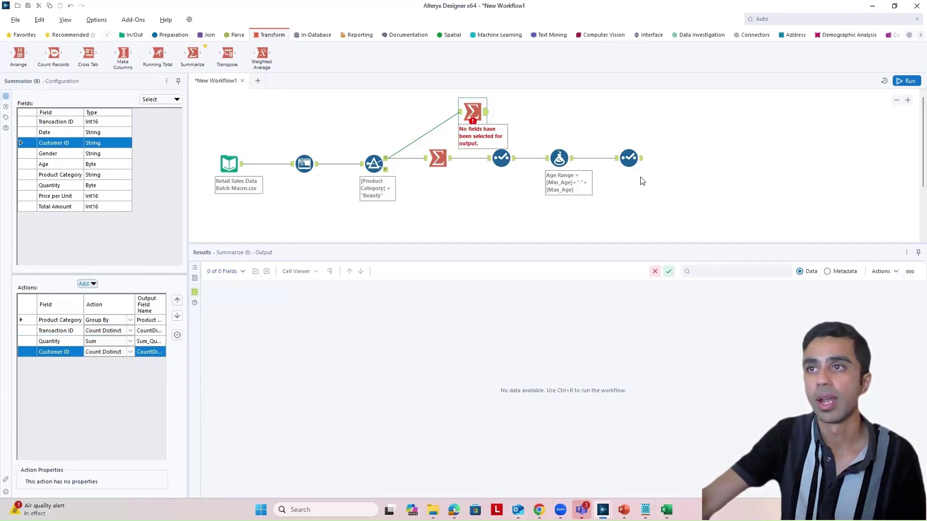
click(910, 81)
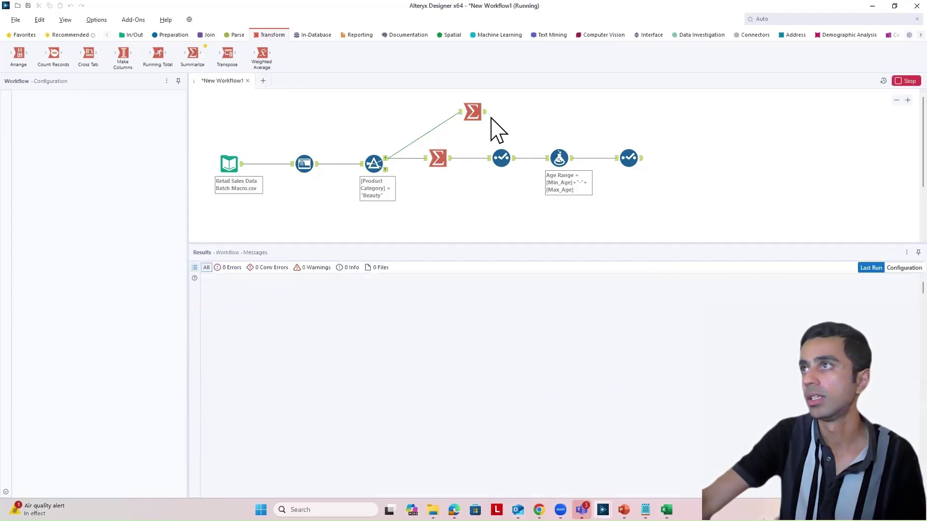
click(471, 112)
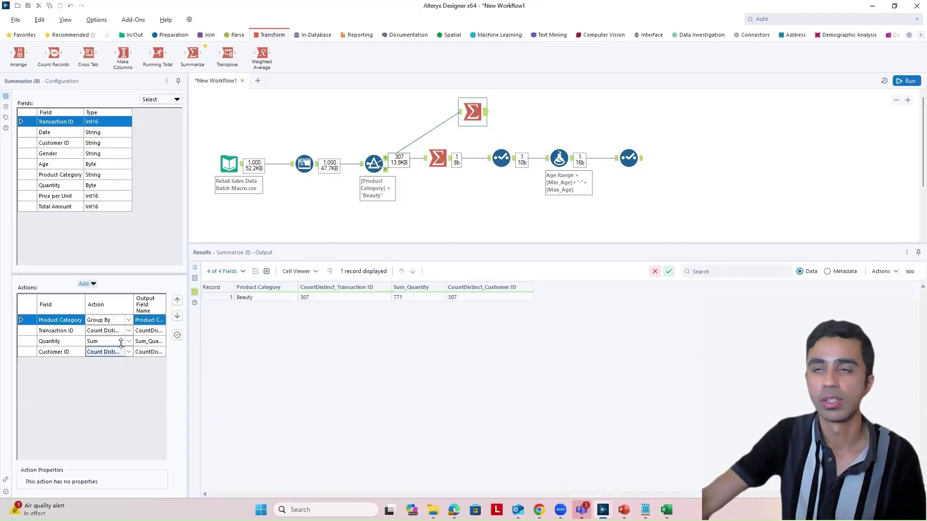
Step: Rename the second Summarize tool's Transaction ID, Quantity and Customer ID outputs to Total Transactions, Total Quantity Sold and Total Customers
drag(190, 304, 275, 309)
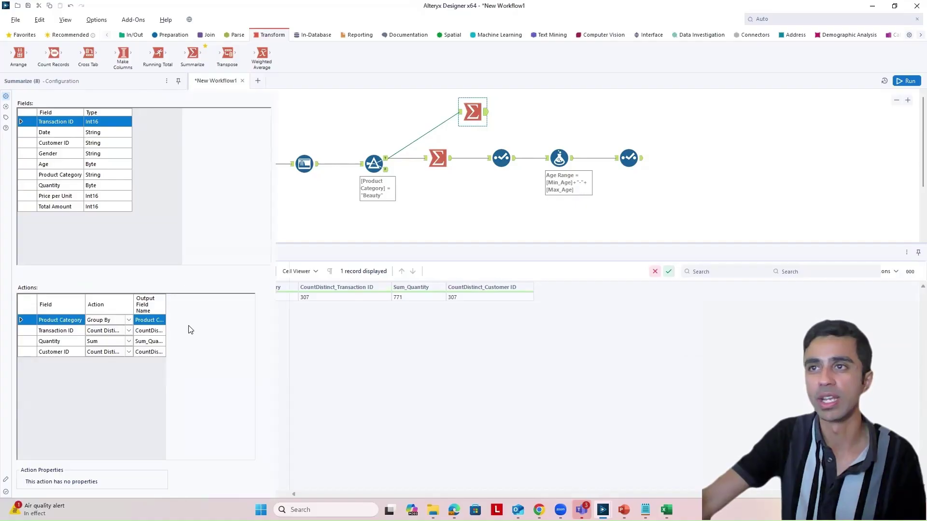
click(194, 318)
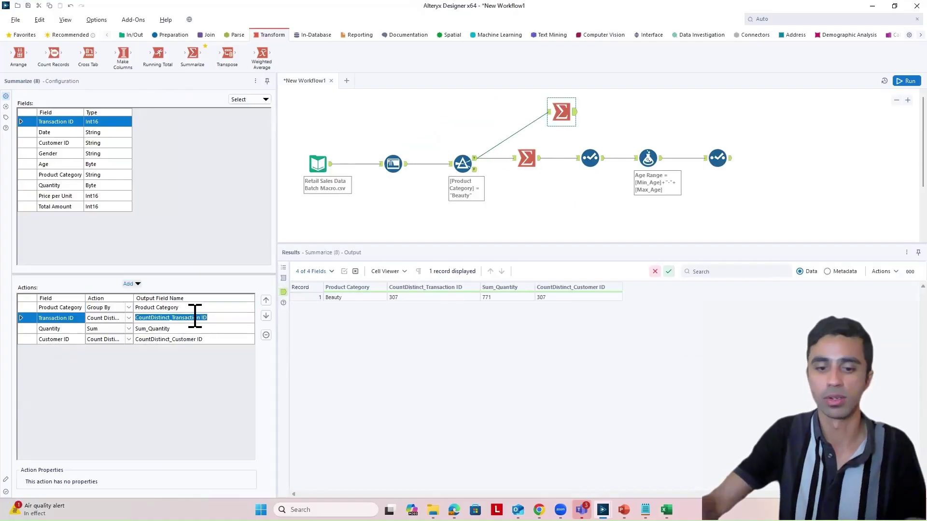
text(Tto)
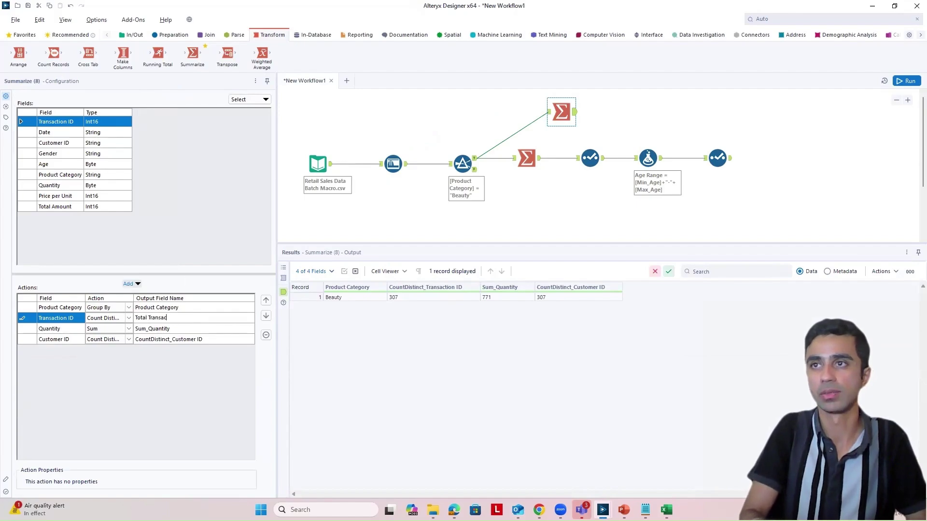
click(182, 328)
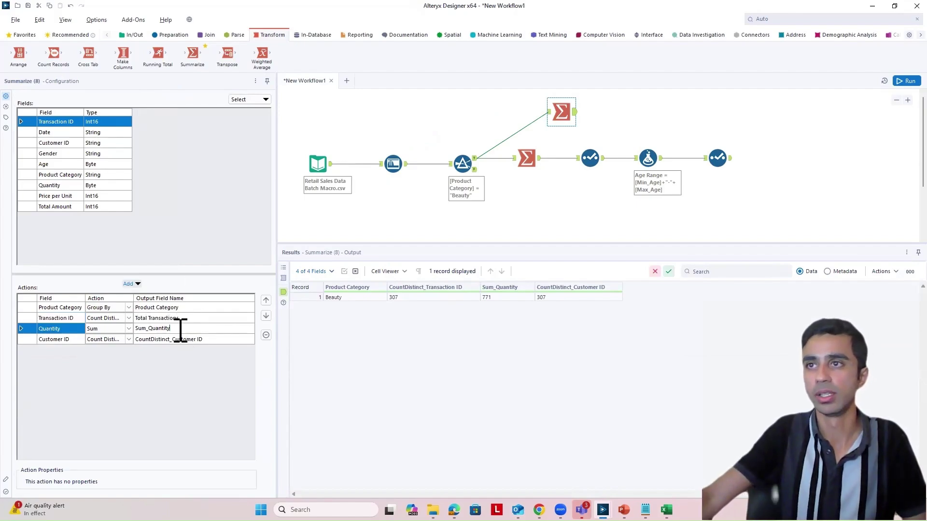
text(Total)
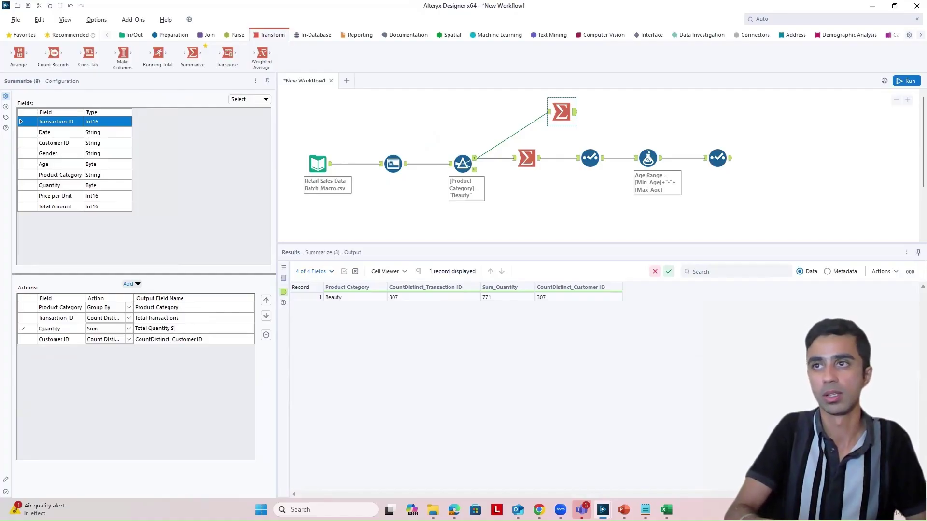
click(209, 339)
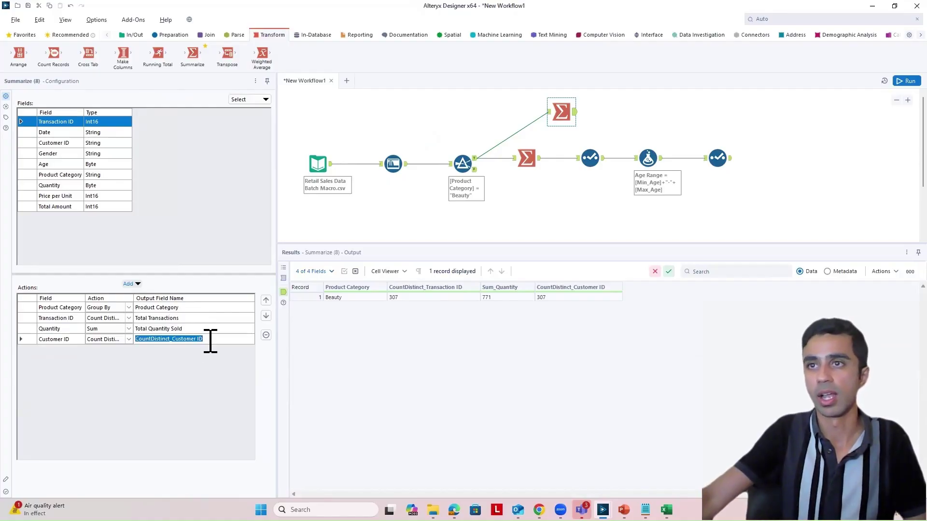
text(Total Customer)
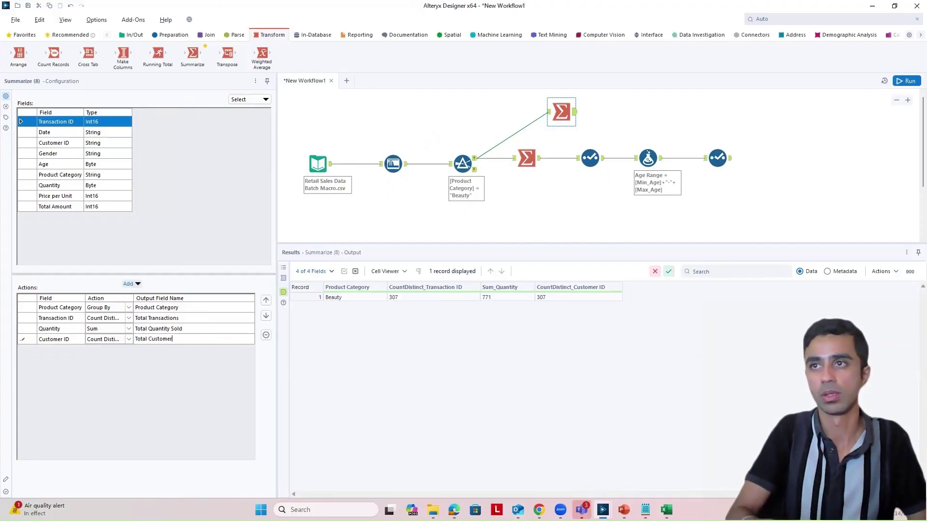
text(s)
key(Return)
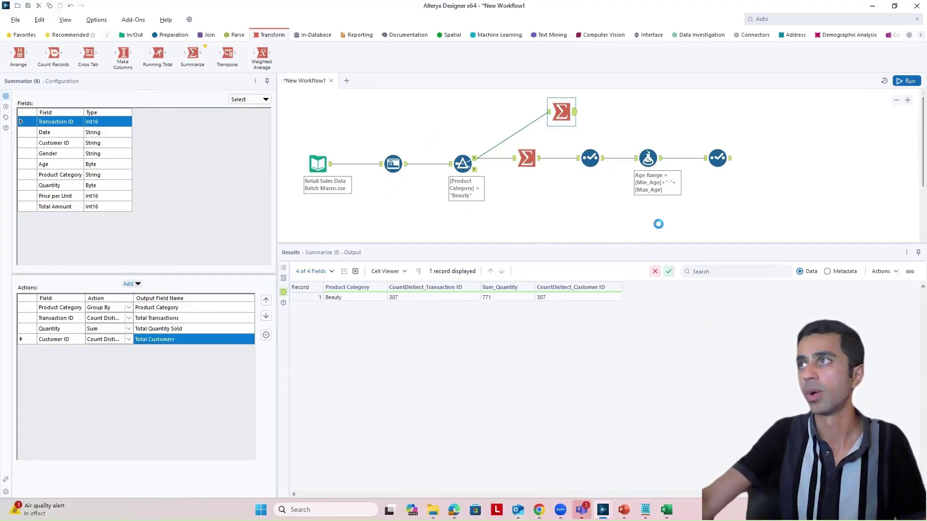
Step: Run the workflow, then enlarge the canvas area and move all the tools lower on it
key(ctrl+r)
drag(646, 242, 646, 266)
drag(295, 108, 749, 231)
drag(713, 158, 713, 199)
Step: Compare the output of the last Select tool with the output of the second Summarize tool
click(728, 201)
click(569, 158)
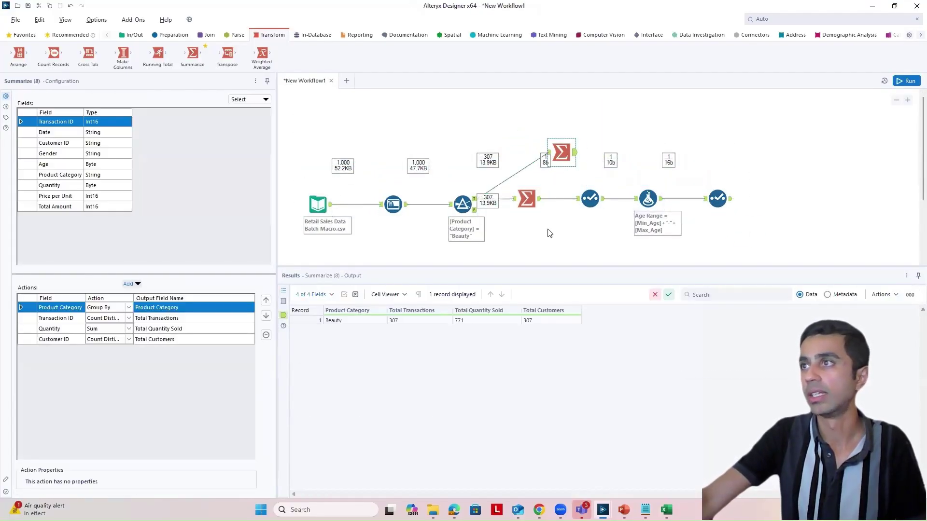
click(729, 198)
click(572, 159)
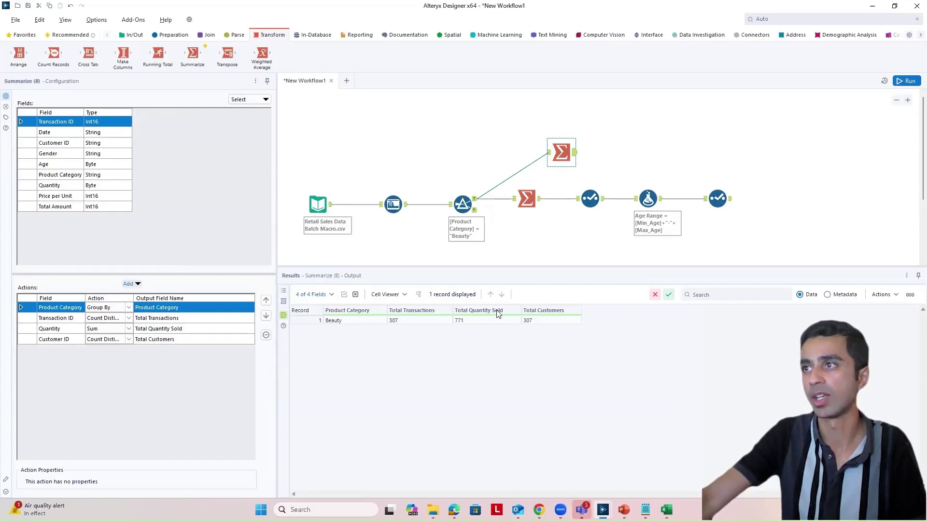
Step: Add a Join tool with the second Summarize tool as its left input and the last Select tool as its right input
click(207, 35)
drag(123, 53, 799, 179)
drag(575, 153, 785, 182)
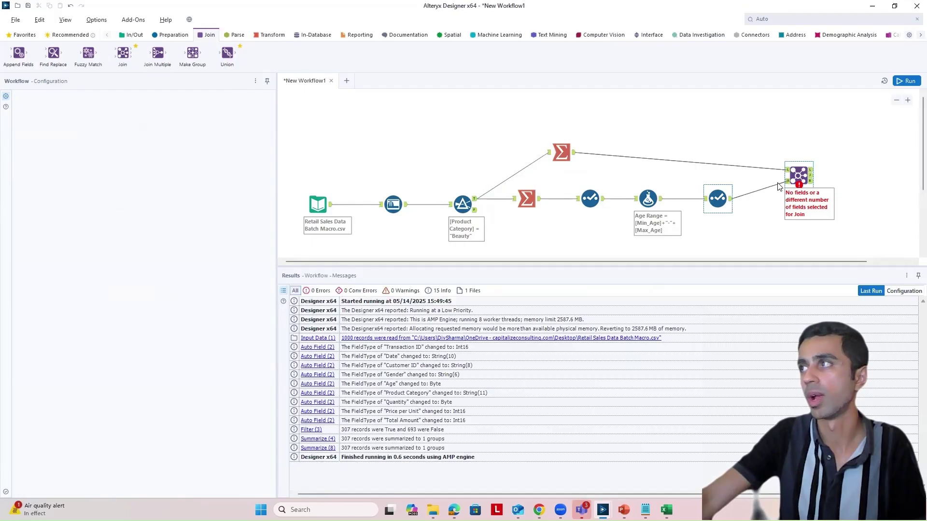
Step: Set the Join tool to join by record position and run the workflow
click(778, 187)
drag(795, 176, 778, 183)
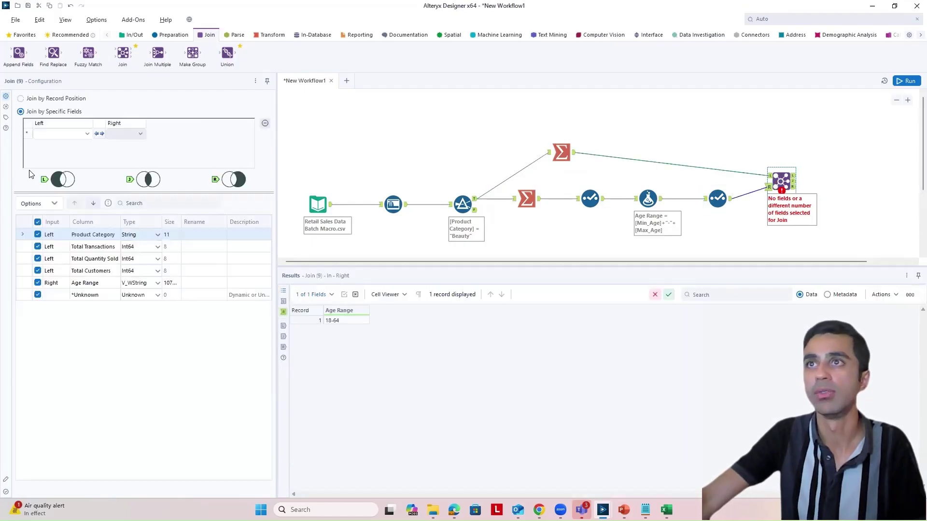
click(50, 103)
drag(612, 265, 646, 278)
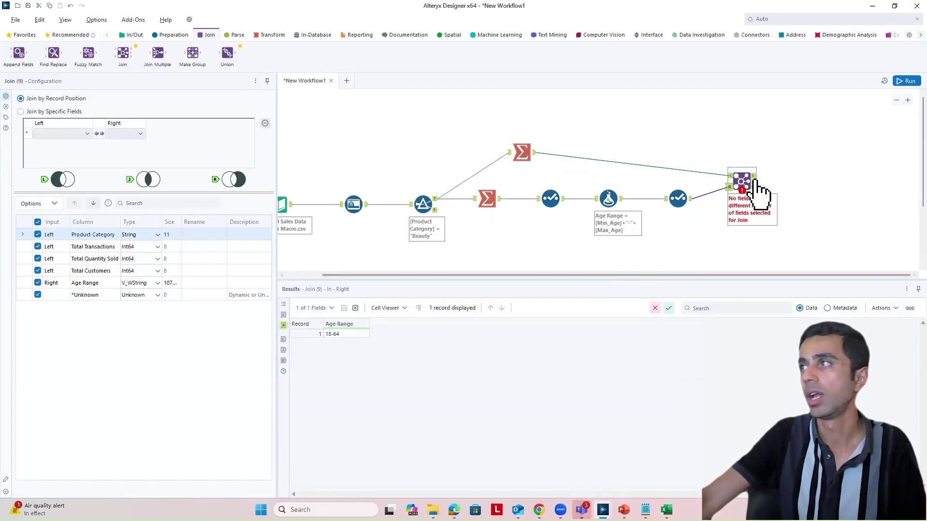
click(908, 81)
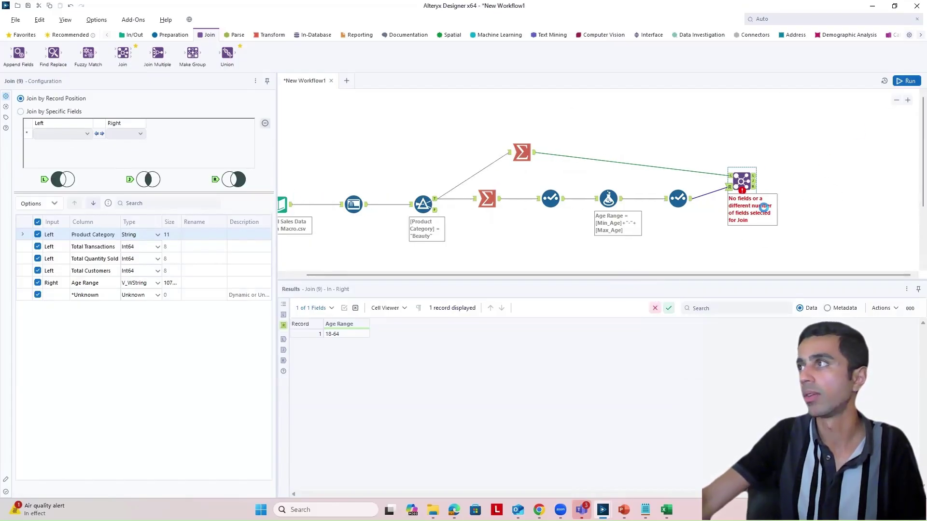
Step: Compare the Join tool's left input, the last Select tool's output and the second Summarize output with the joined result
click(730, 175)
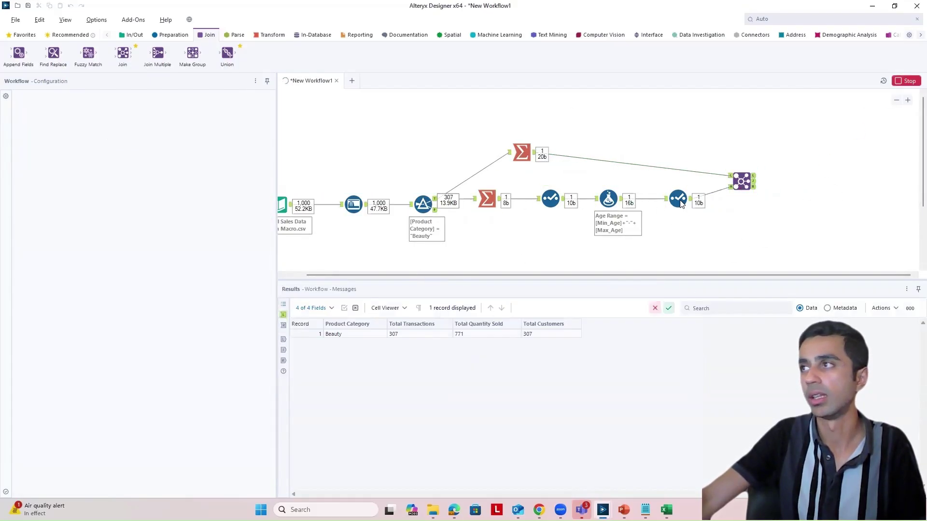
click(685, 199)
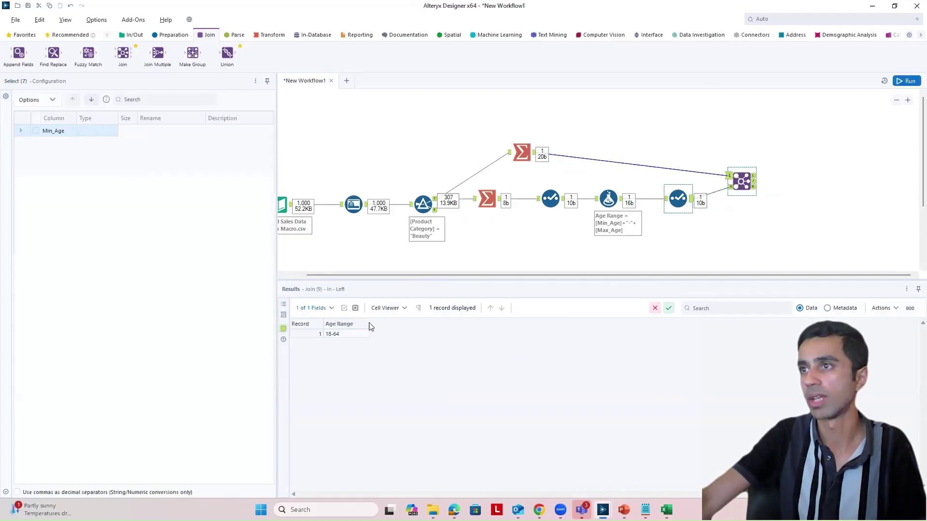
click(529, 164)
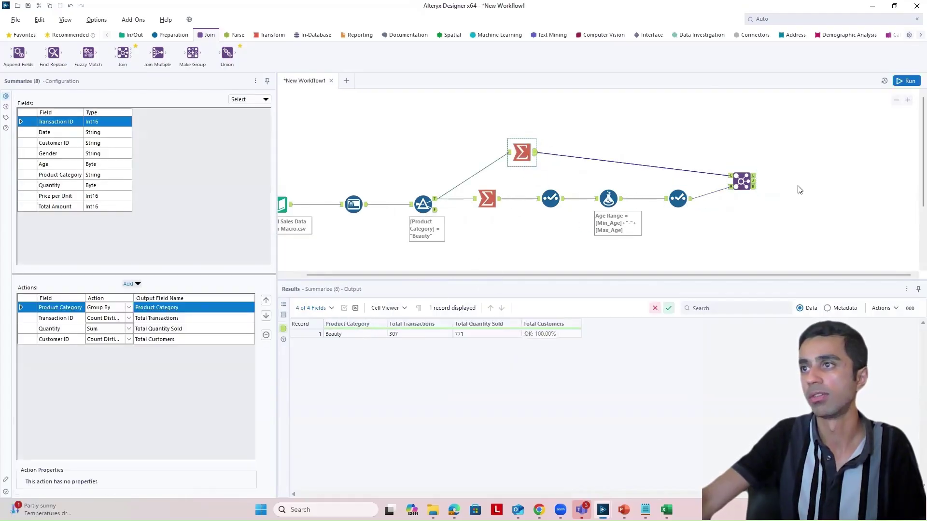
click(746, 183)
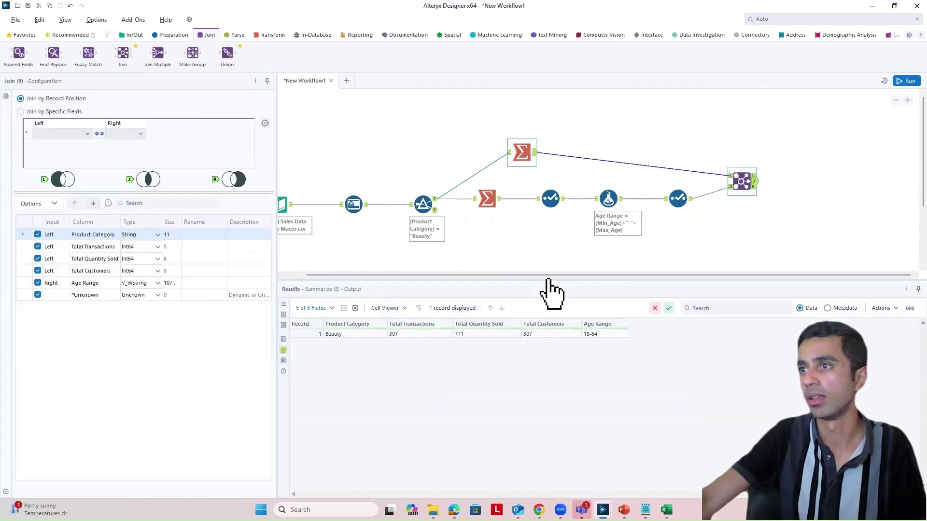
drag(567, 276, 550, 277)
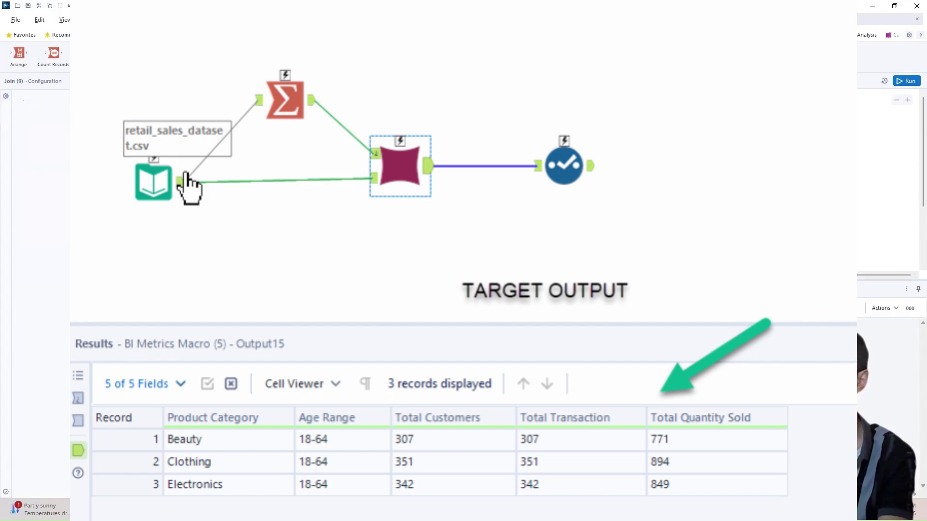
Step: Add a third Summarize tool on the Filter's True output, group it by Product Category and run the workflow
drag(476, 131, 500, 257)
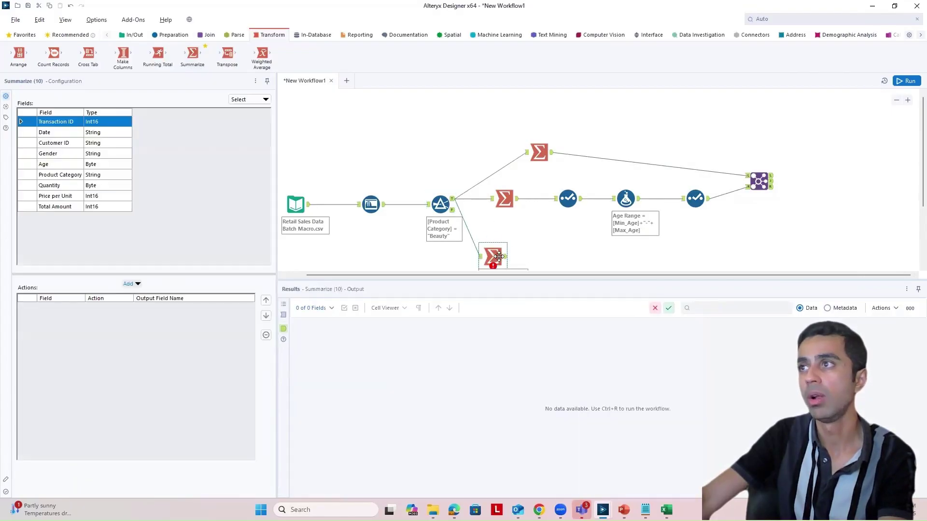
click(60, 175)
click(128, 284)
click(145, 296)
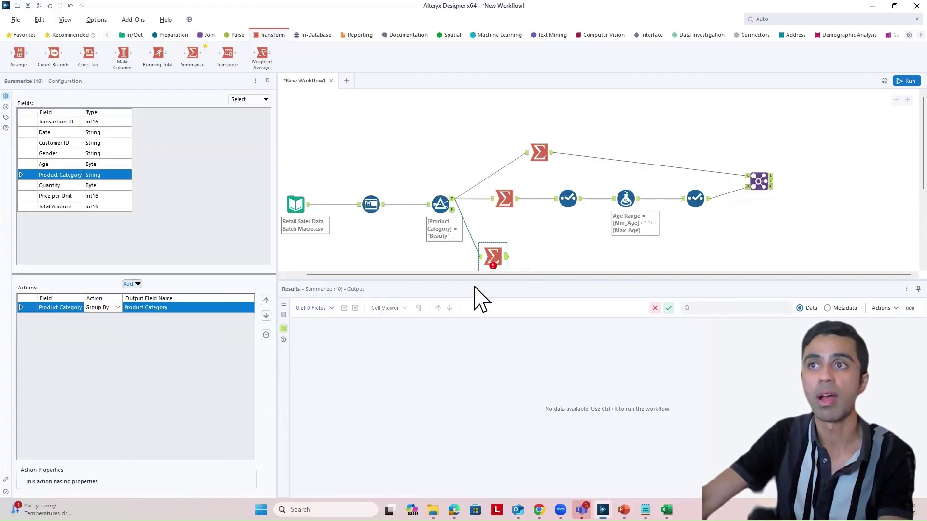
key(ctrl+r)
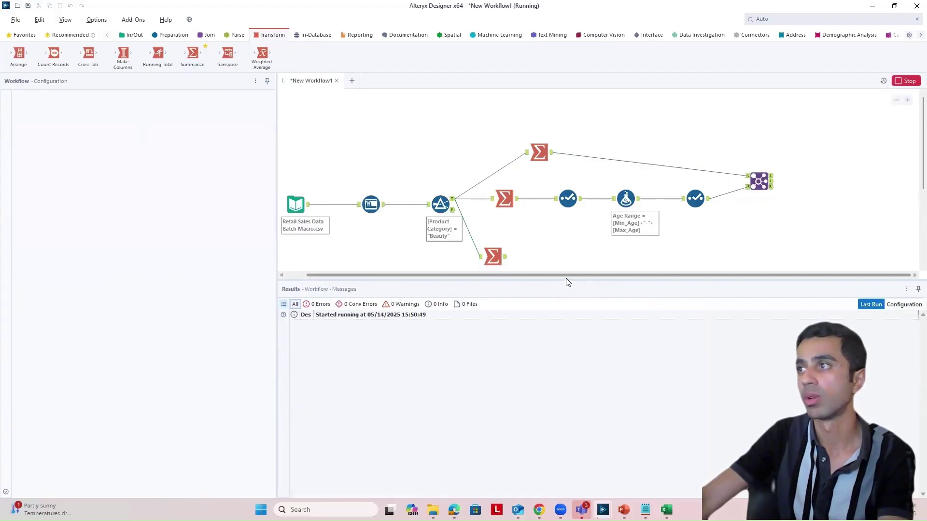
Step: Replace the third Summarize tool's connection from the Filter with one from the Auto Field output and run the workflow
drag(563, 276, 562, 301)
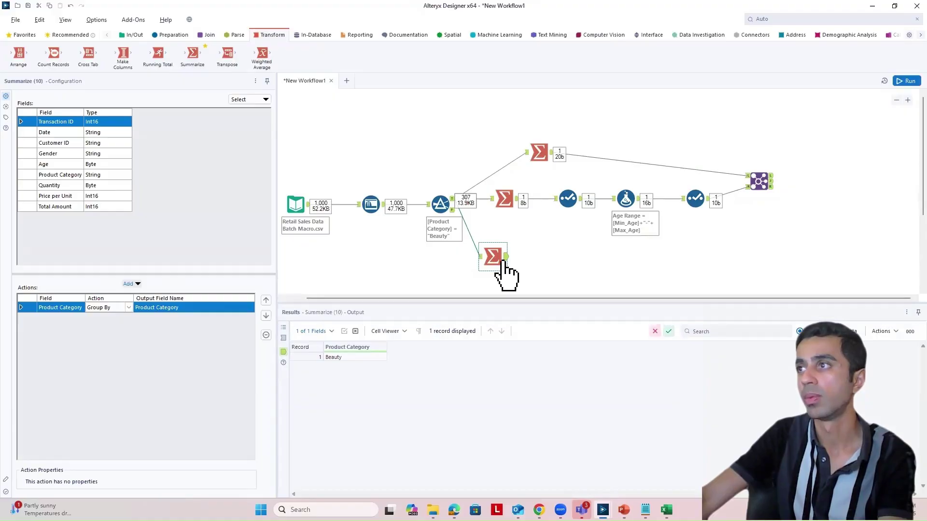
click(470, 225)
drag(385, 205, 489, 257)
Step: Compare the third Summarize tool's list of product categories with the Join tool's joined output
click(371, 369)
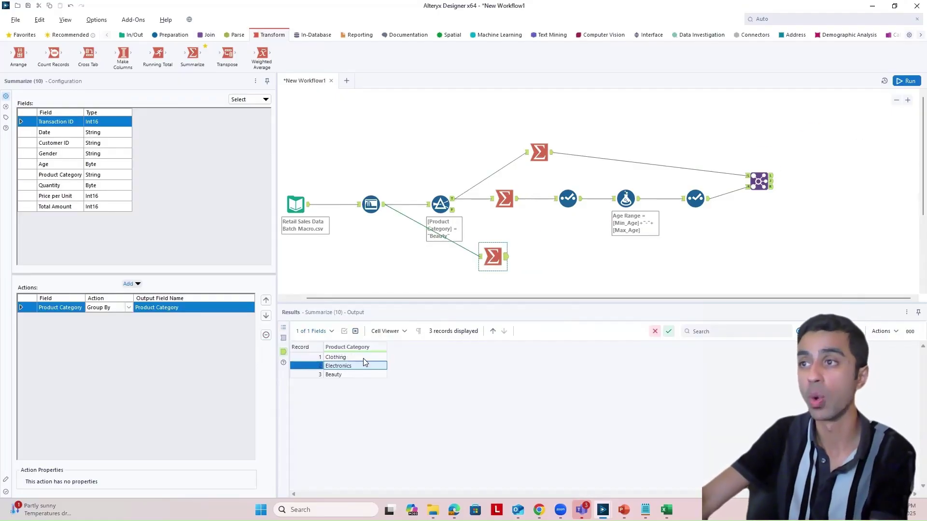
click(765, 188)
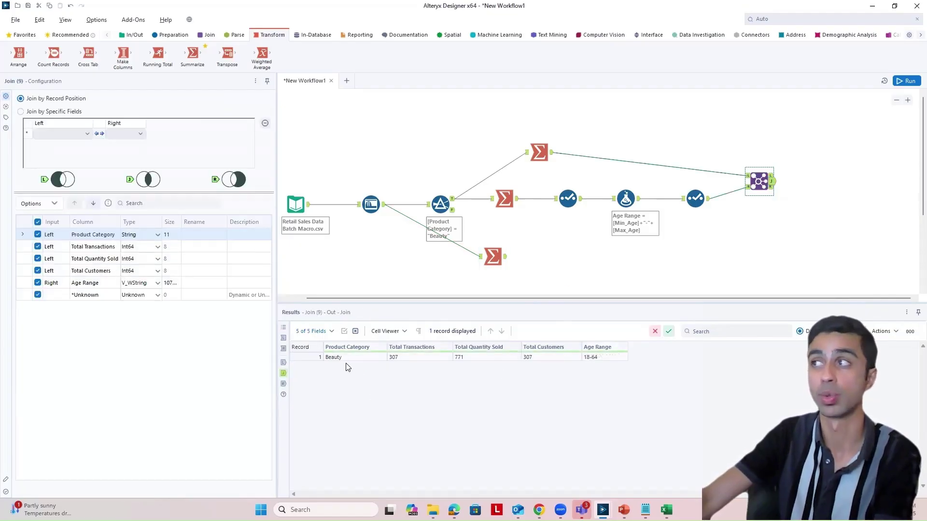
drag(430, 298, 408, 300)
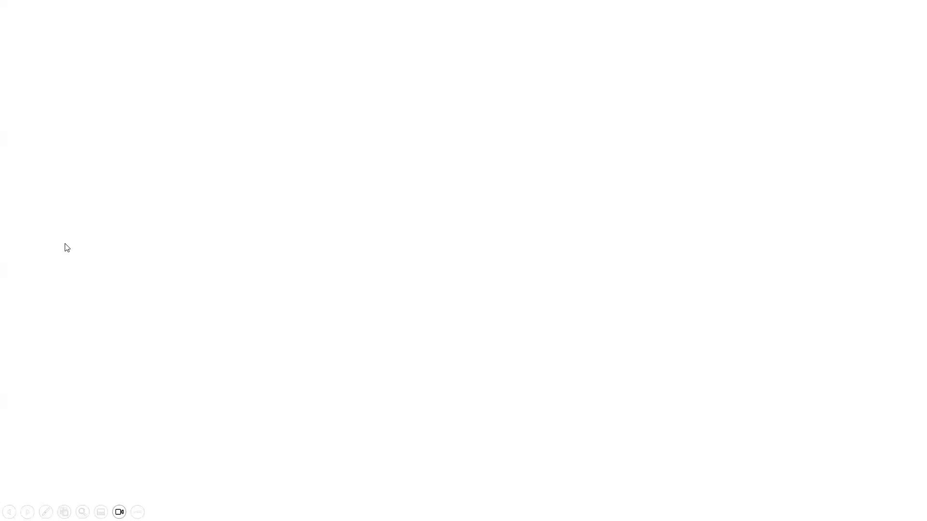
click(65, 244)
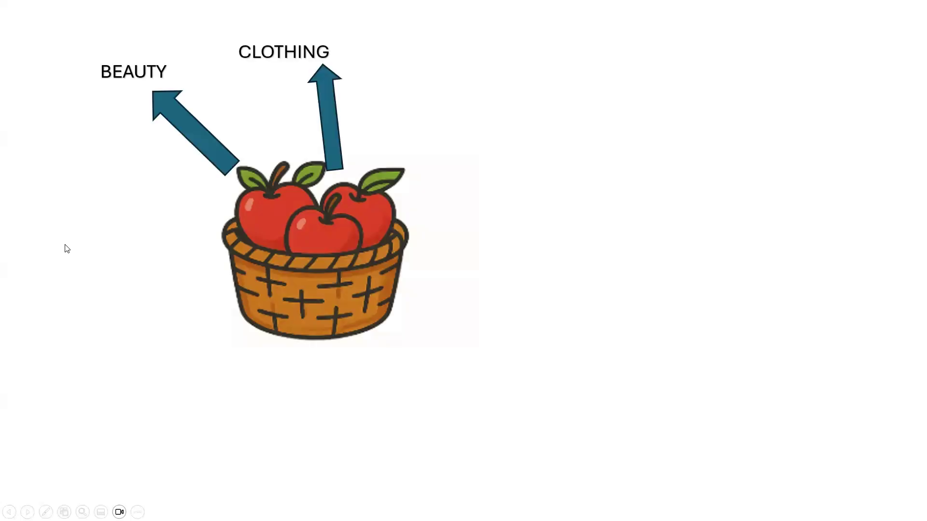
click(65, 245)
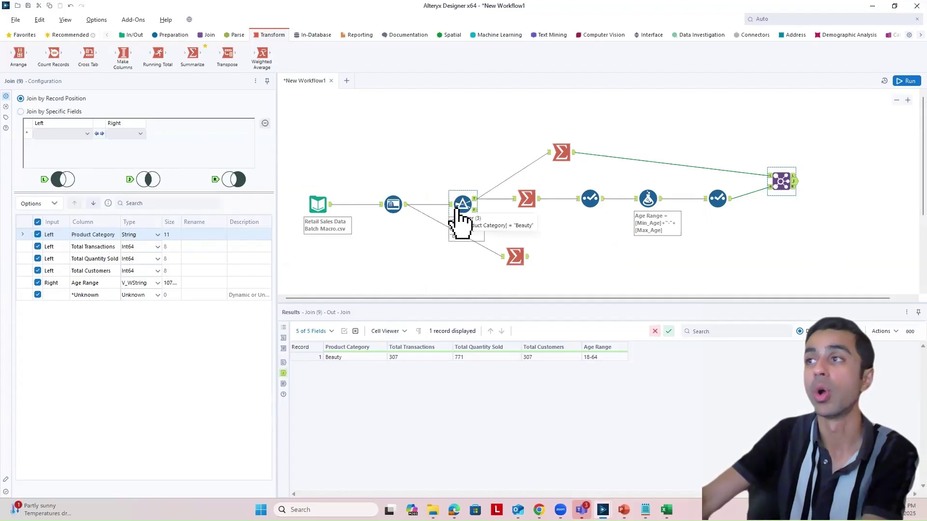
Step: Add a Control Parameter tool above the Filter, connect it to the Filter and arrange it with the resulting Action tool
click(788, 19)
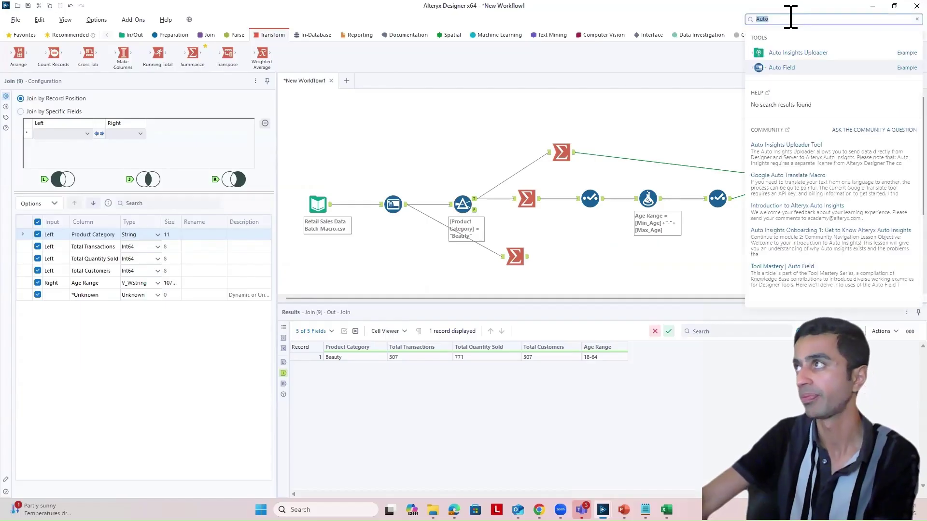
text(Cont)
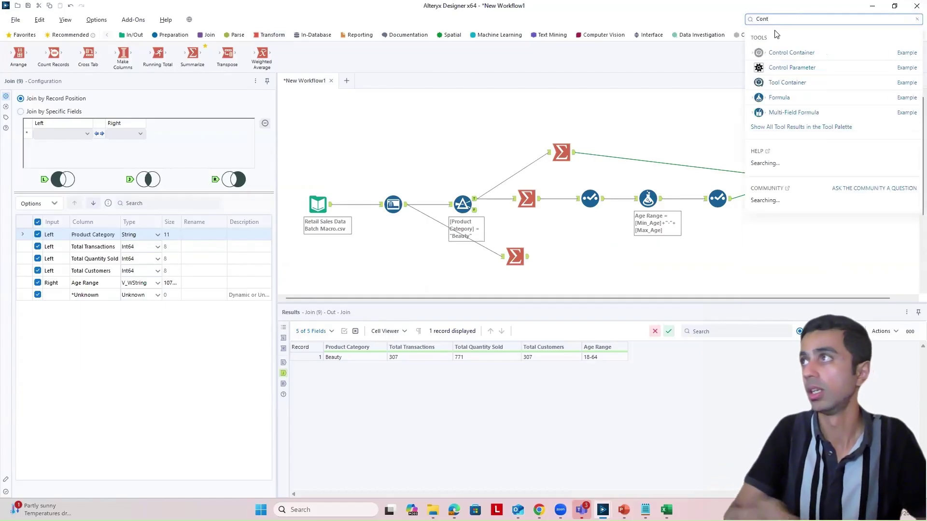
drag(790, 72, 473, 111)
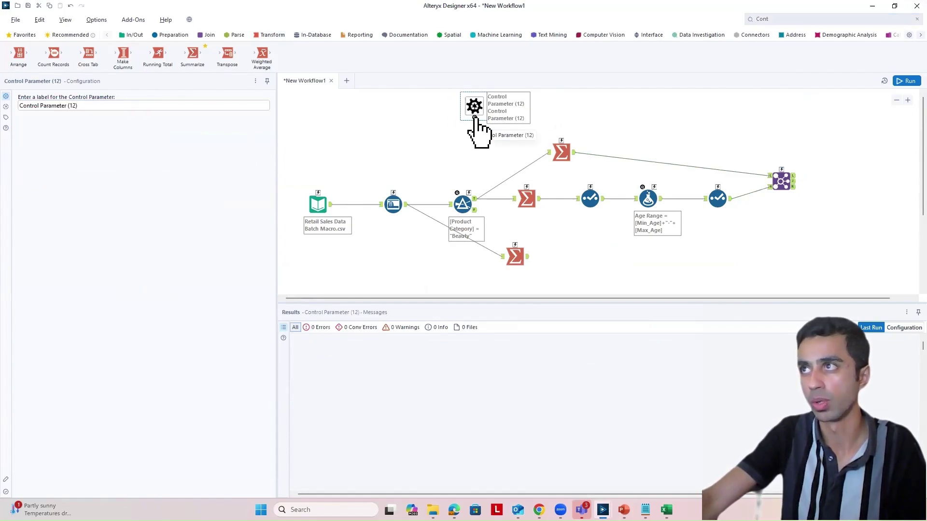
drag(474, 118, 471, 194)
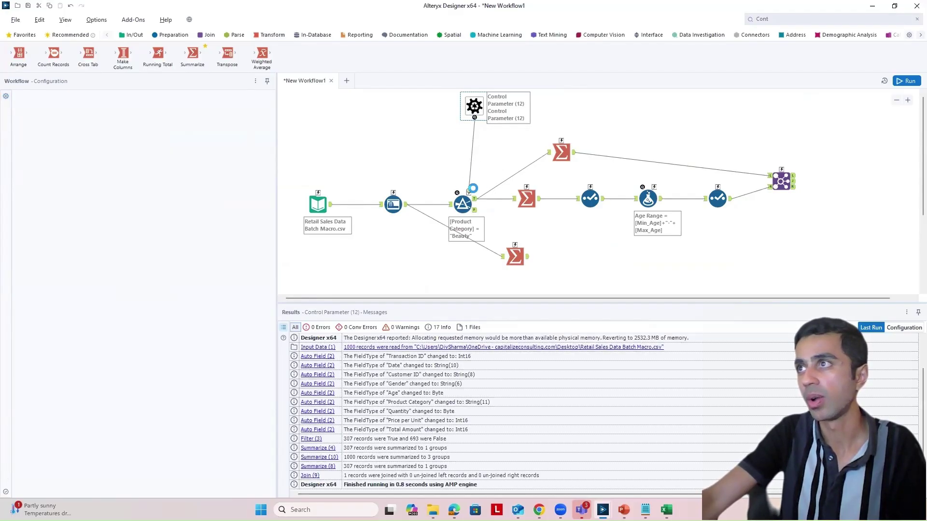
drag(473, 105, 432, 100)
drag(466, 152, 471, 144)
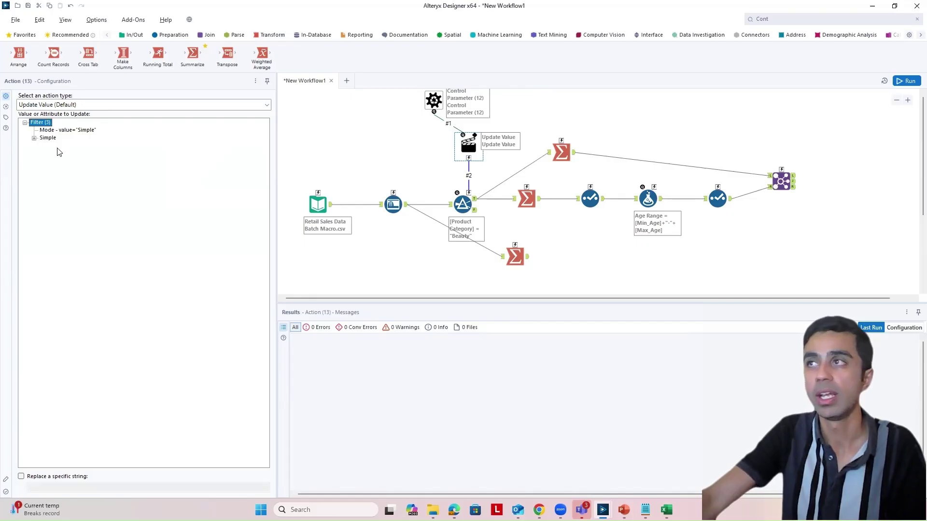
Step: Set the Action tool to update the Filter's Operand value and replace the specific string Beauty
click(34, 139)
click(43, 162)
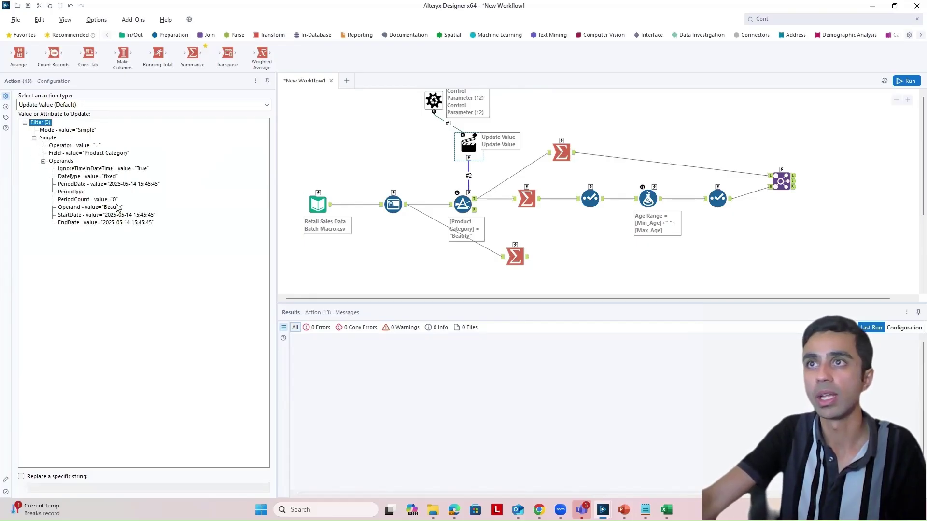
click(88, 209)
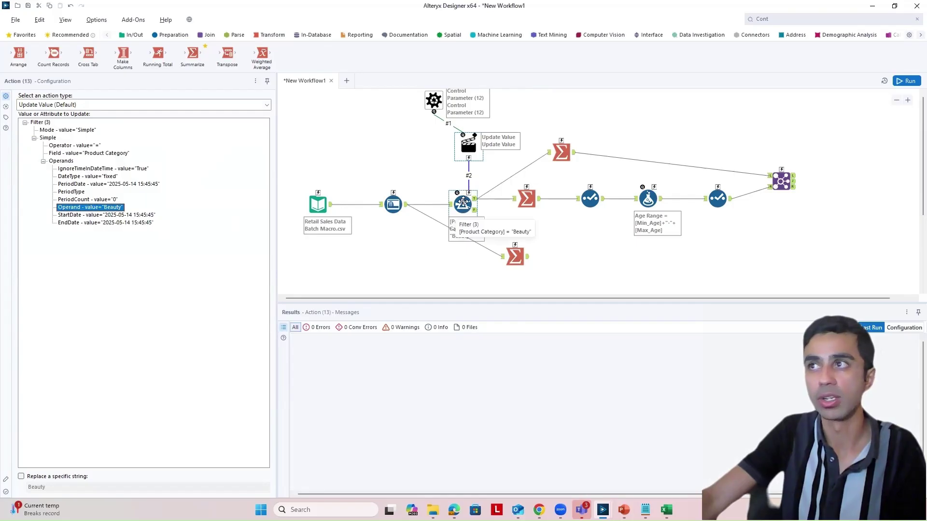
click(21, 477)
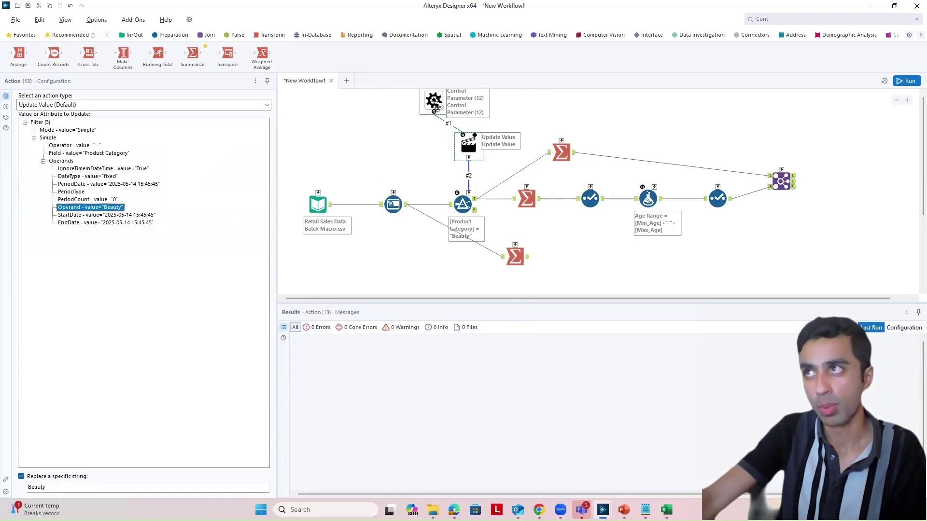
Step: Convert the Retail Sales Data Batch Macro.csv input to a macro input, run the workflow and review its output
click(318, 202)
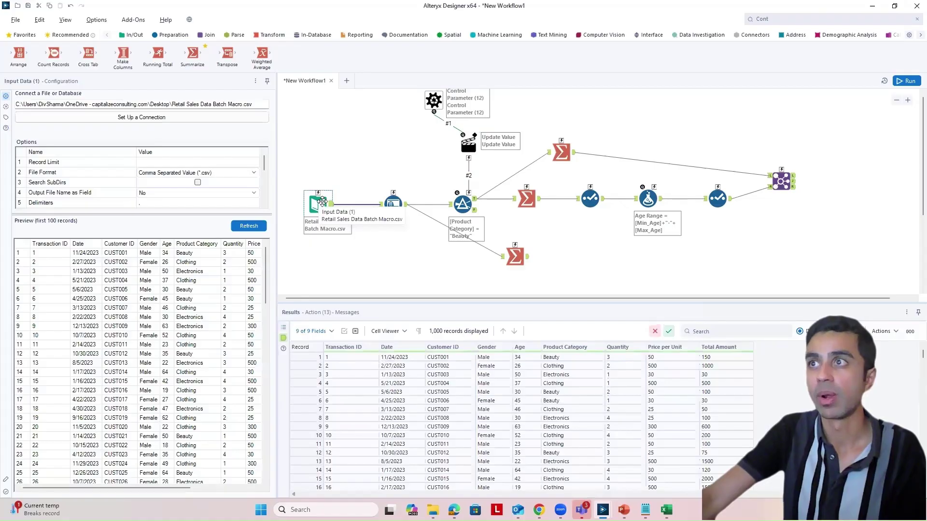
right_click(322, 203)
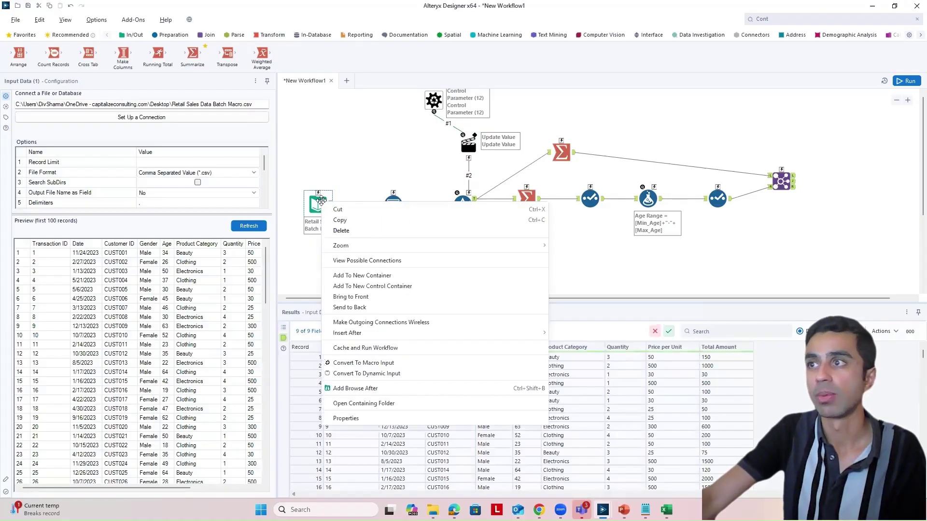
click(359, 362)
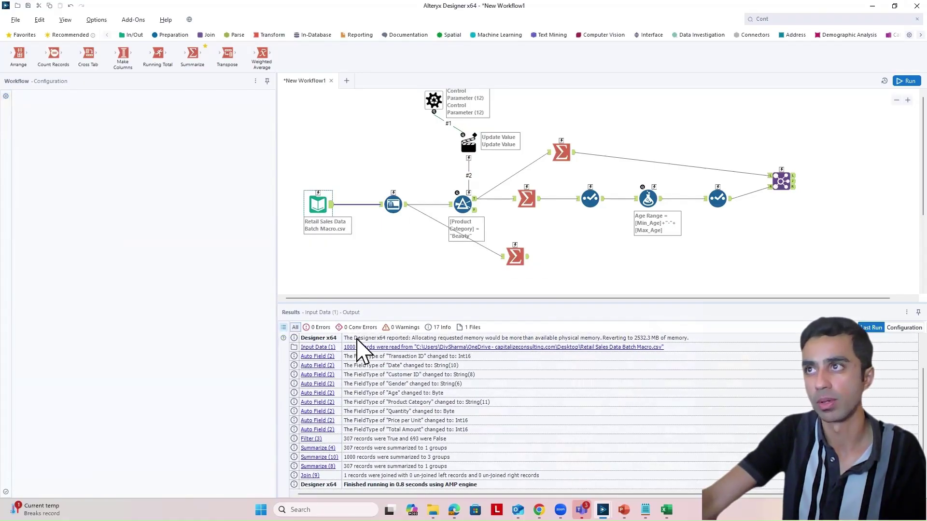
click(322, 214)
click(908, 82)
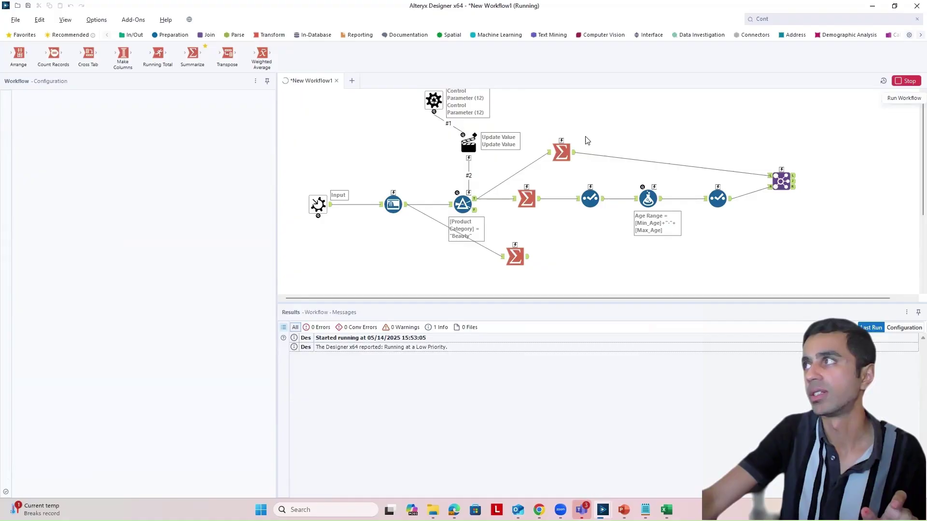
click(323, 204)
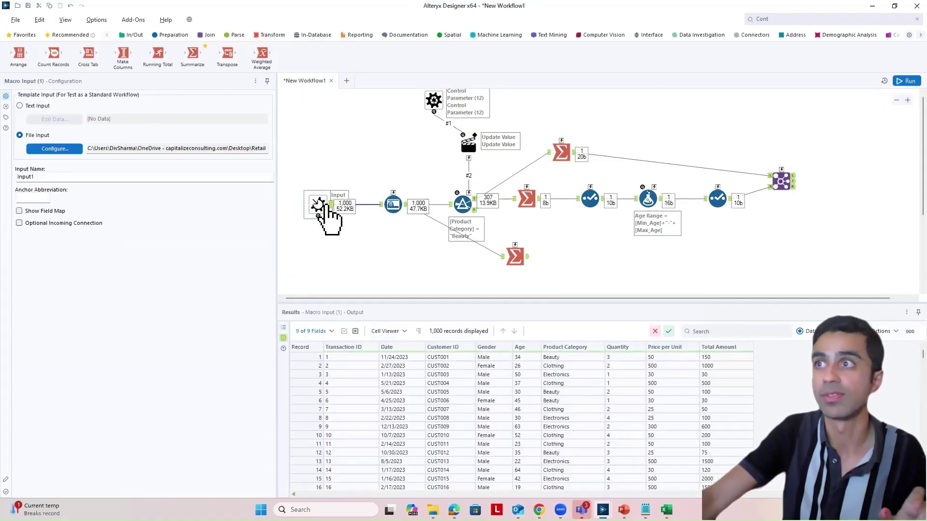
click(307, 204)
Step: Add a Macro Output tool after the Join tool, connected to its joined output
drag(501, 298, 602, 299)
click(818, 19)
text(M<)
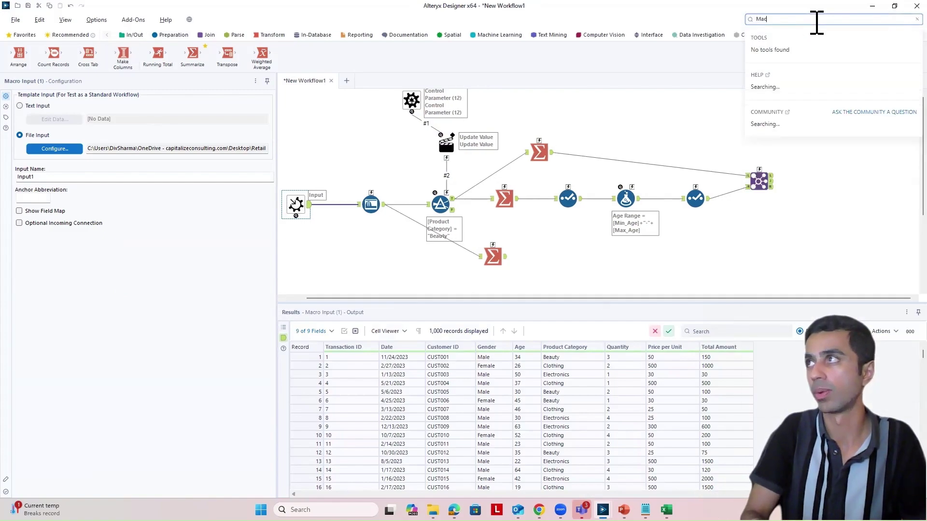
drag(802, 99, 828, 182)
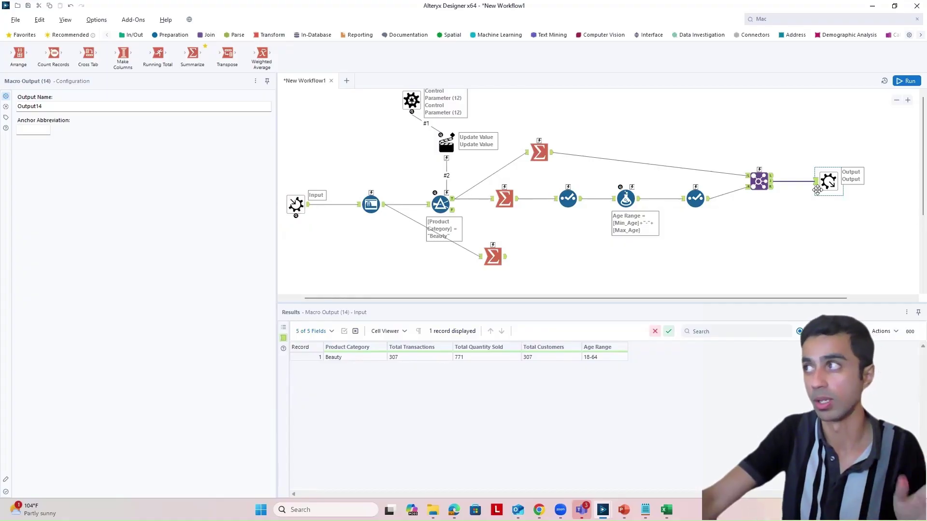
drag(829, 182, 835, 182)
Step: Check the Join and Filter outputs, then move all the tools lower on the canvas together
click(761, 182)
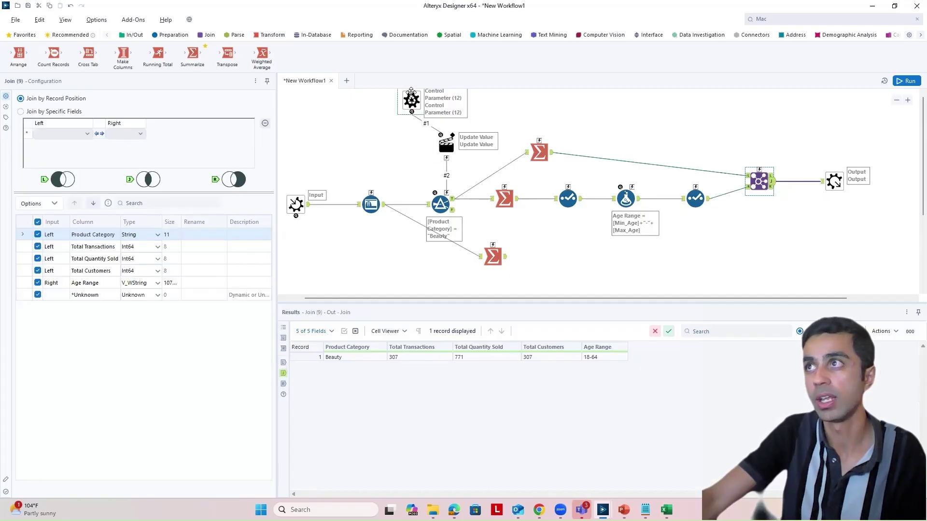
click(440, 205)
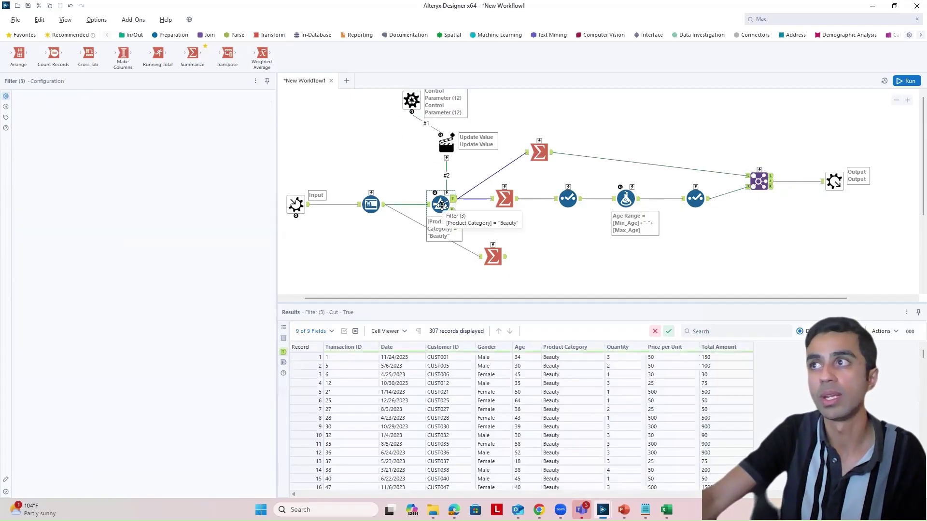
drag(282, 98, 878, 274)
drag(834, 181, 851, 205)
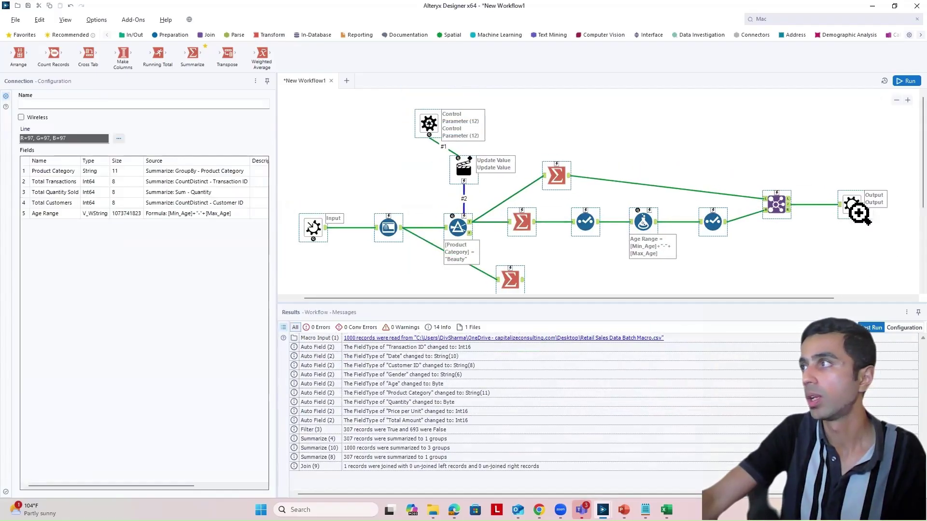
Step: Place all the selected tools in a new tool container and caption it Batch Macro
right_click(854, 209)
click(778, 278)
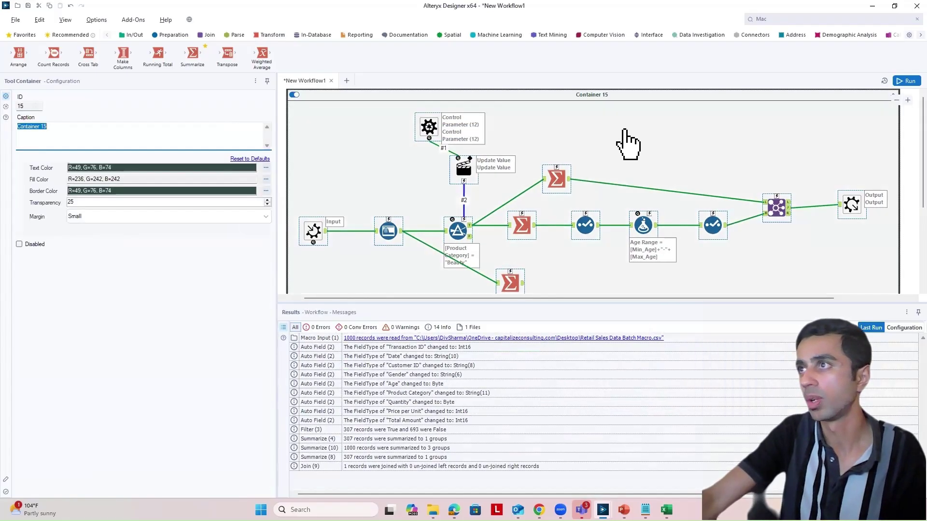
click(88, 126)
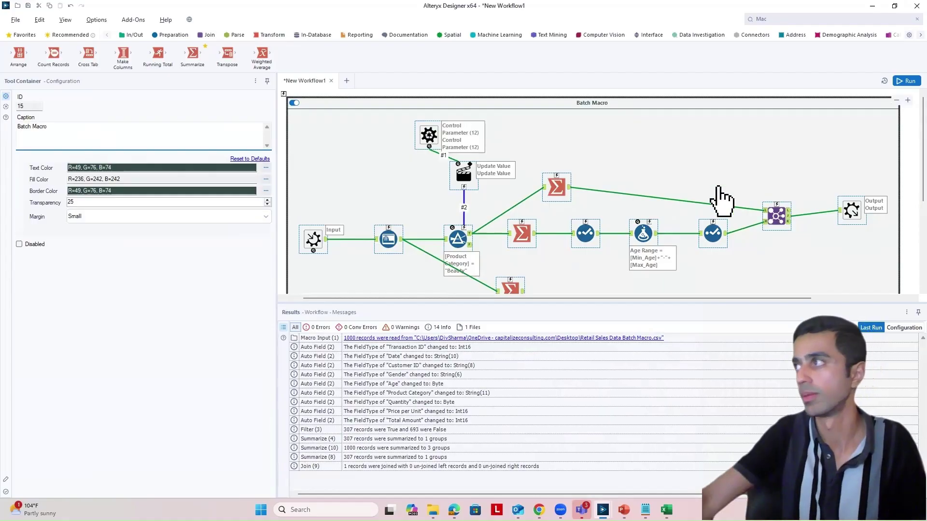
click(912, 196)
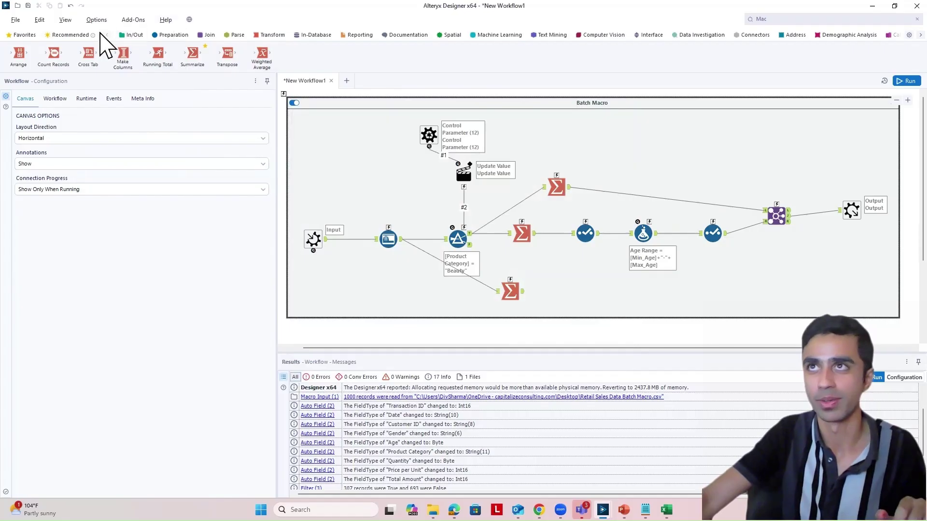
Step: Open the Interface Designer, move it higher over the canvas, and show the macro's properties
click(65, 20)
click(286, 114)
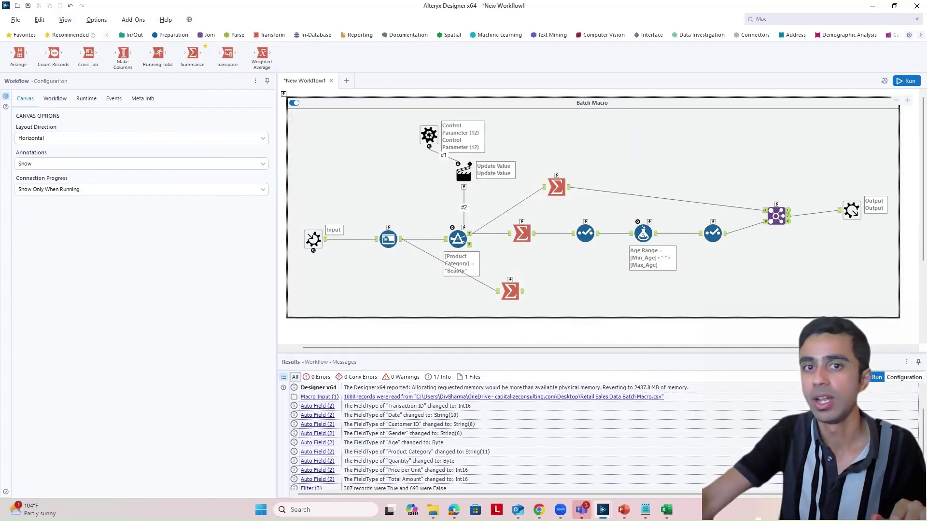
key(ctrl+alt+d)
drag(443, 208, 487, 63)
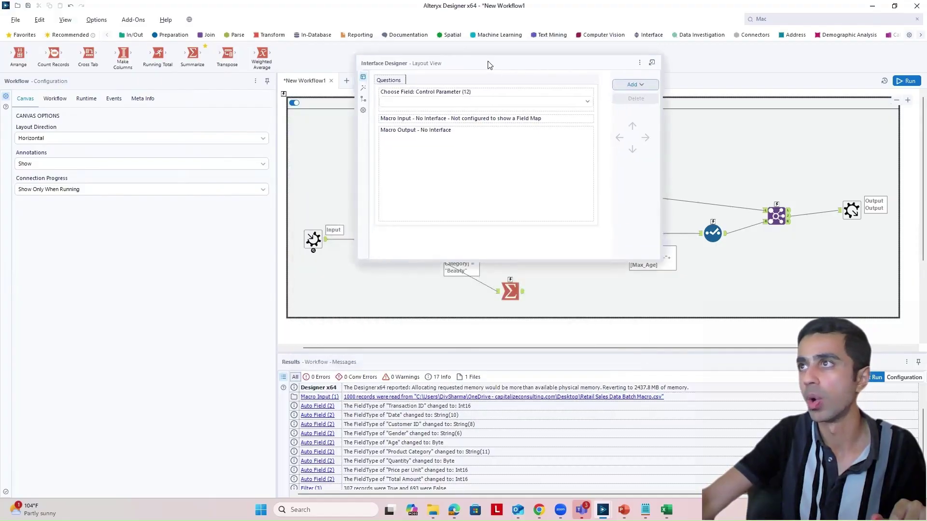
click(362, 113)
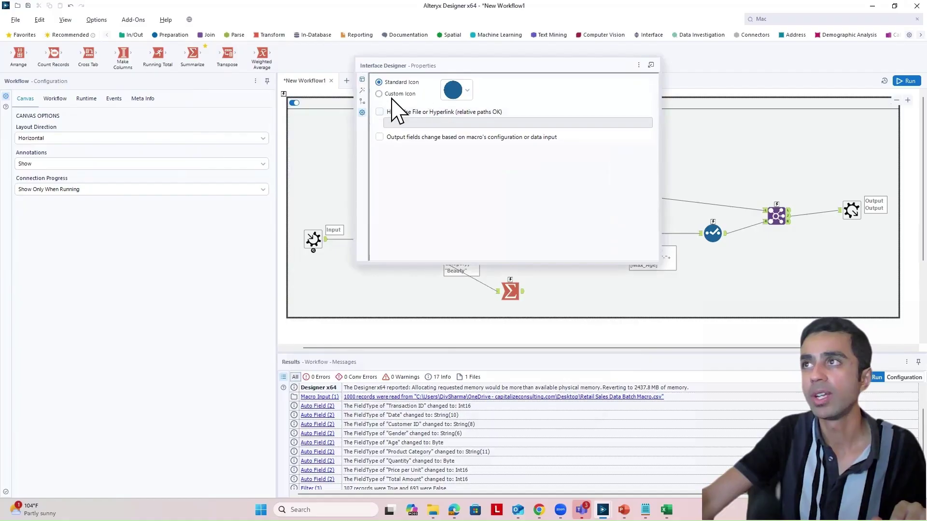
Step: Browse the standard icons available for the macro and try the Custom Icon option
click(467, 92)
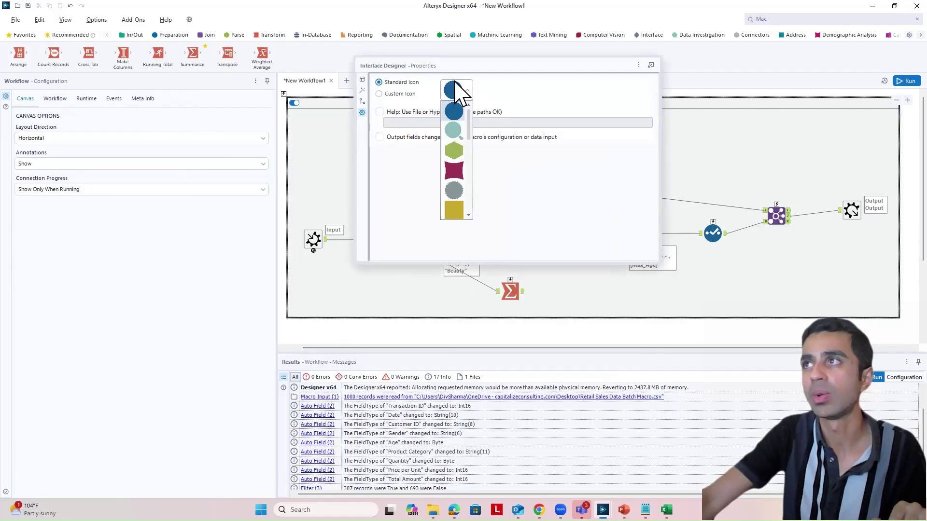
scroll(467, 140, down, 5)
drag(467, 173, 467, 113)
click(383, 99)
click(380, 94)
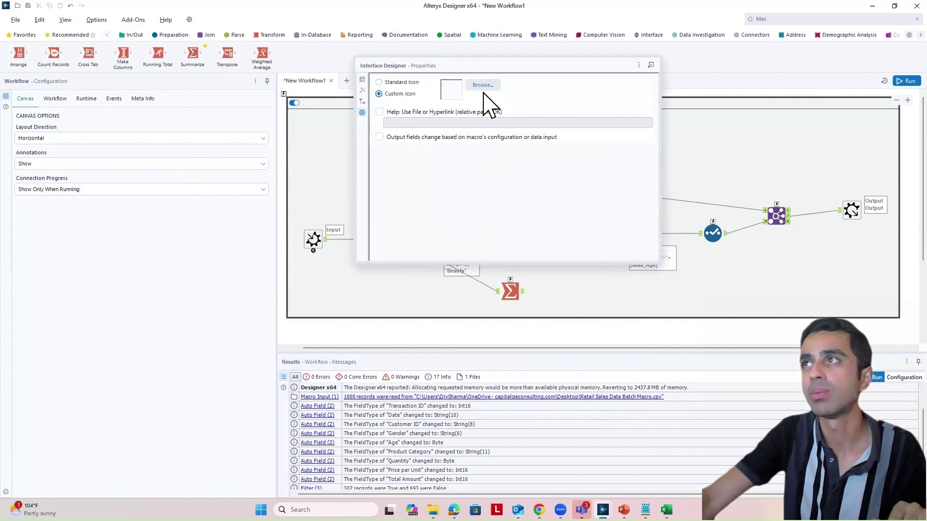
Step: Set the macro's icon to the magenta four-pointed Standard Icon and close the Interface Designer
click(393, 82)
click(467, 92)
click(465, 186)
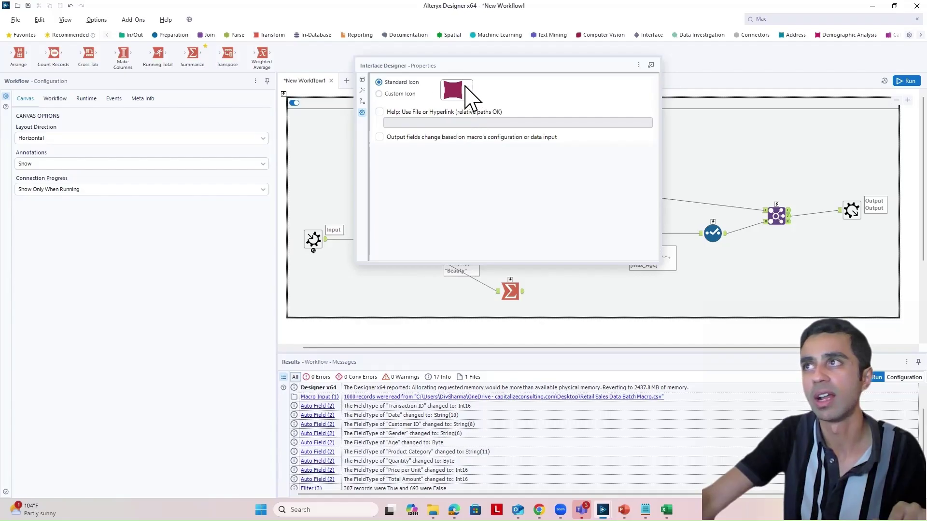
click(639, 67)
click(529, 104)
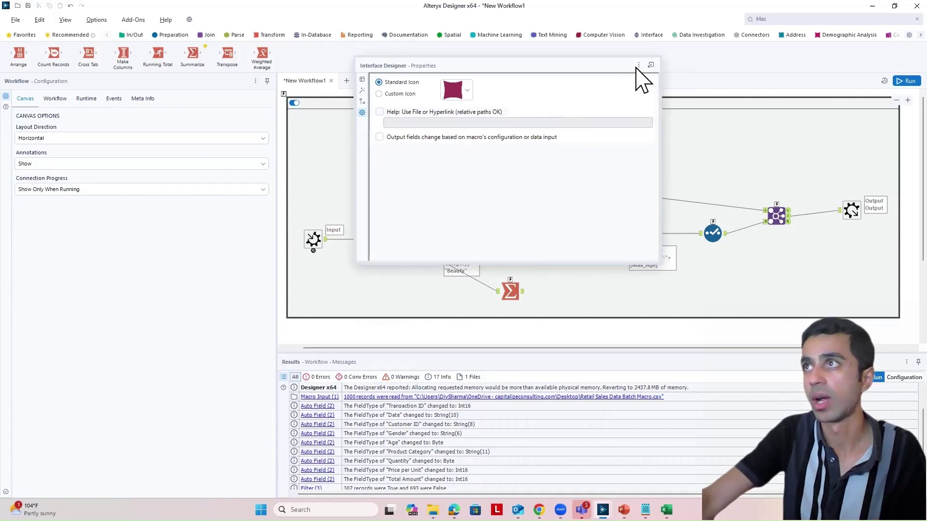
click(638, 65)
click(651, 108)
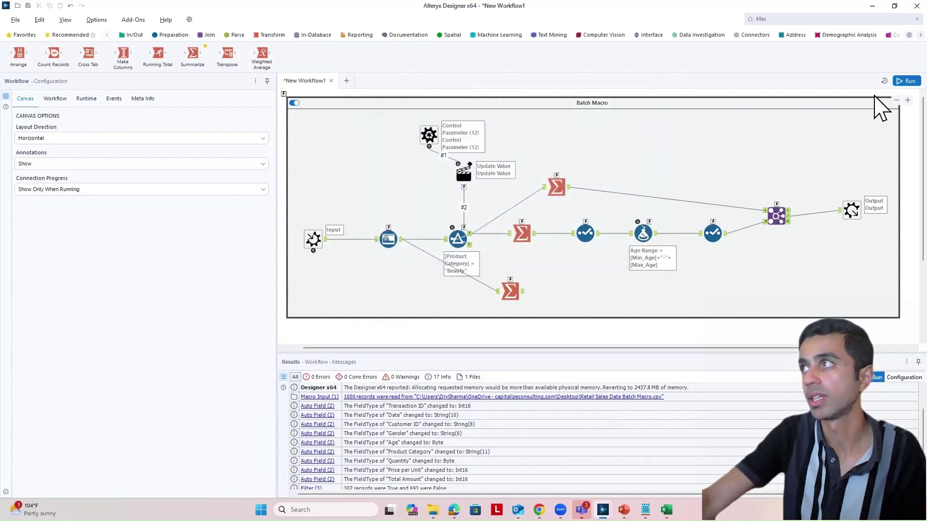
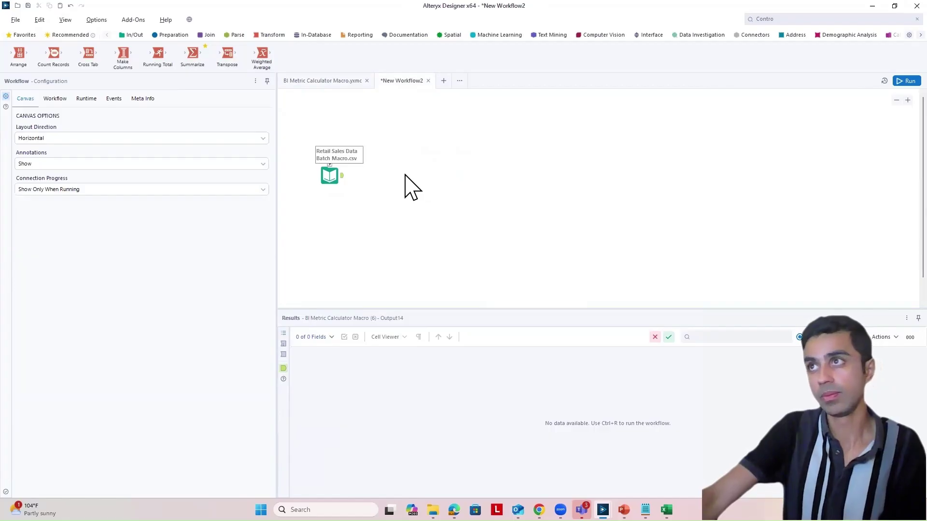
Step: Insert the BI Metric Calculator Macro into the new workflow, placed beside the Retail Sales Data input
right_click(438, 151)
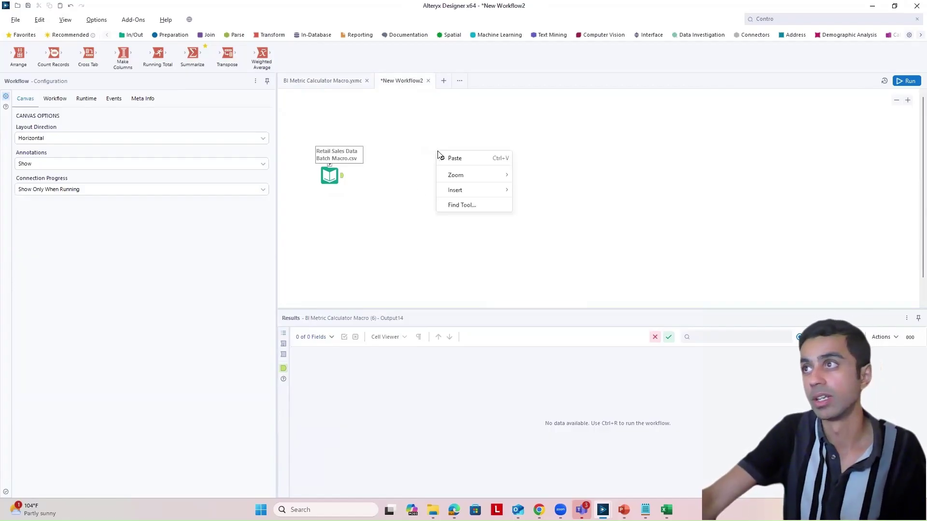
mouse_move(502, 192)
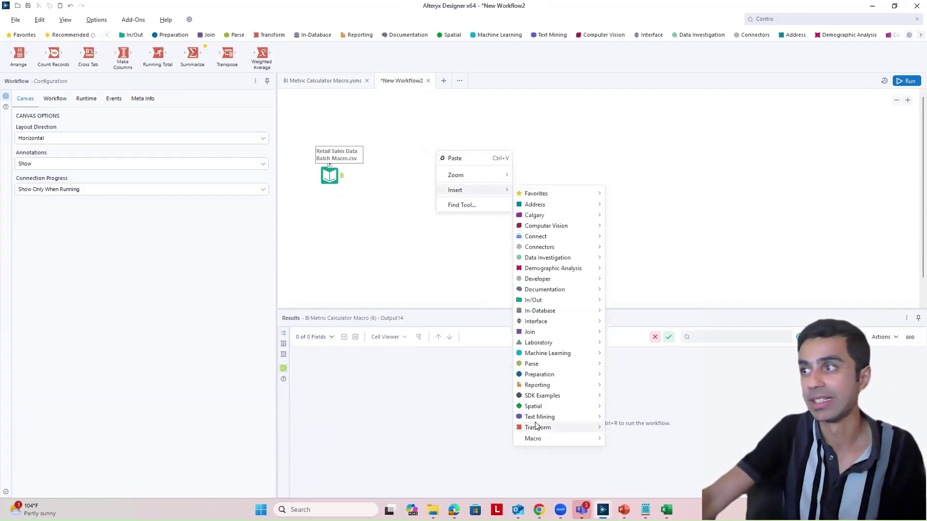
mouse_move(548, 442)
click(644, 452)
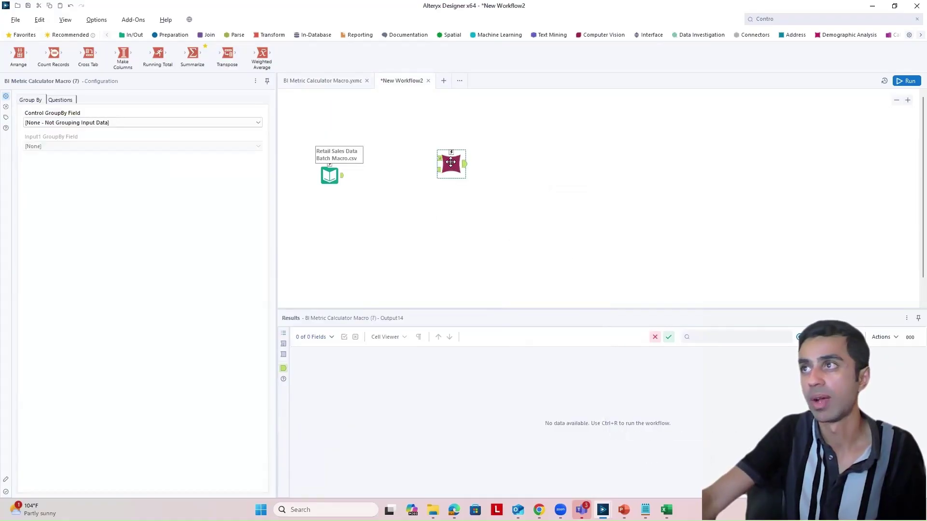
drag(453, 163, 447, 169)
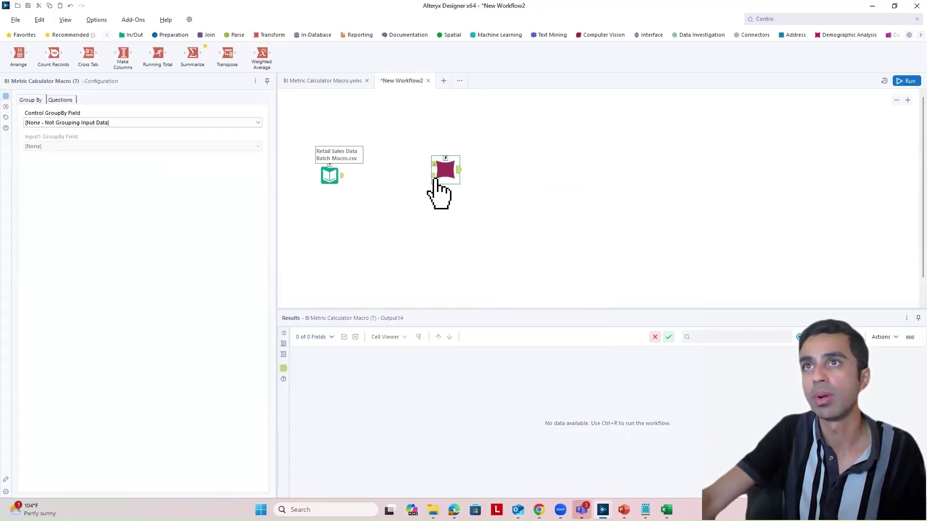
Step: In the BI Metric Calculator Macro, change the Control Parameter's label to "Provide all product categories"
click(332, 81)
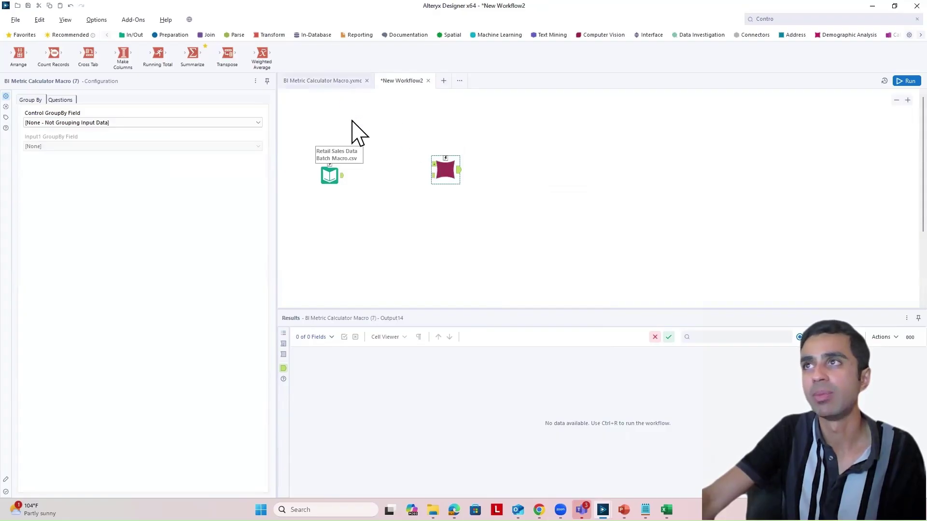
click(457, 143)
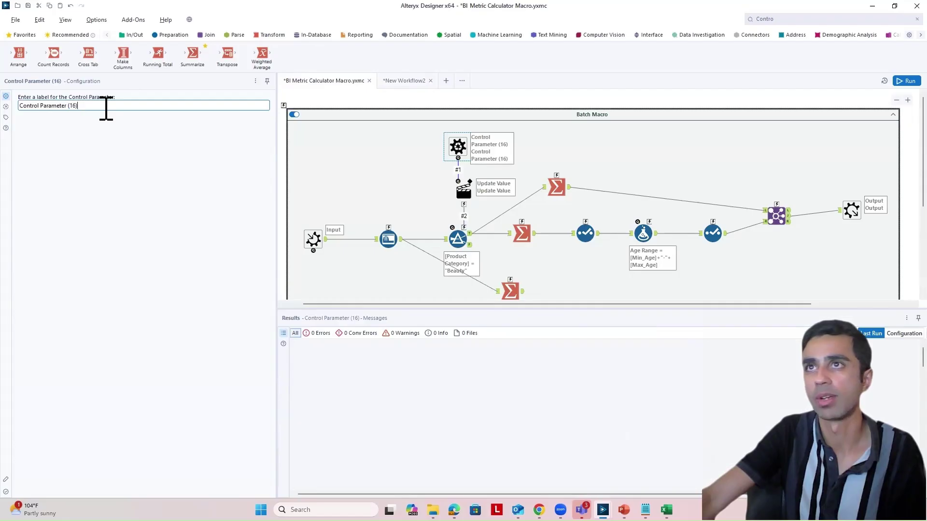
drag(104, 105, 6, 111)
key(BackSpace)
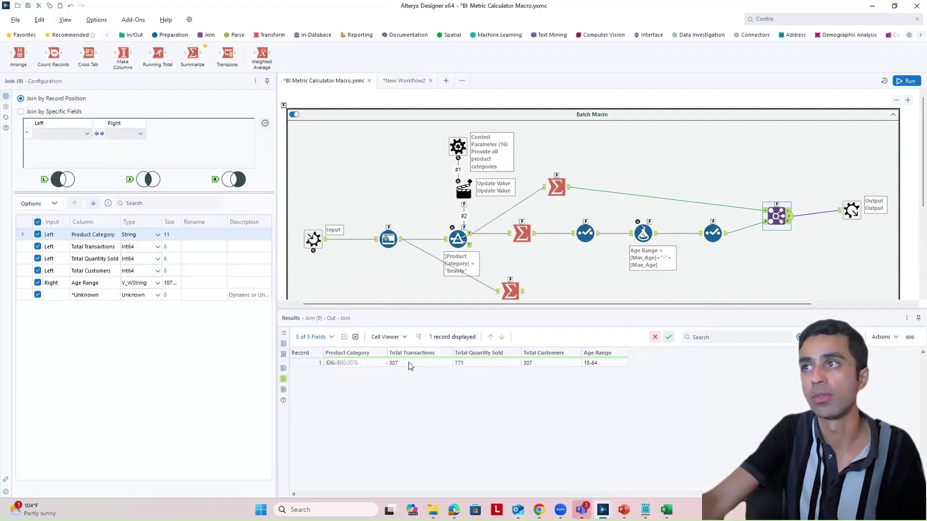
Step: Review the macro's input data and compare it with the output of the final Join
click(314, 239)
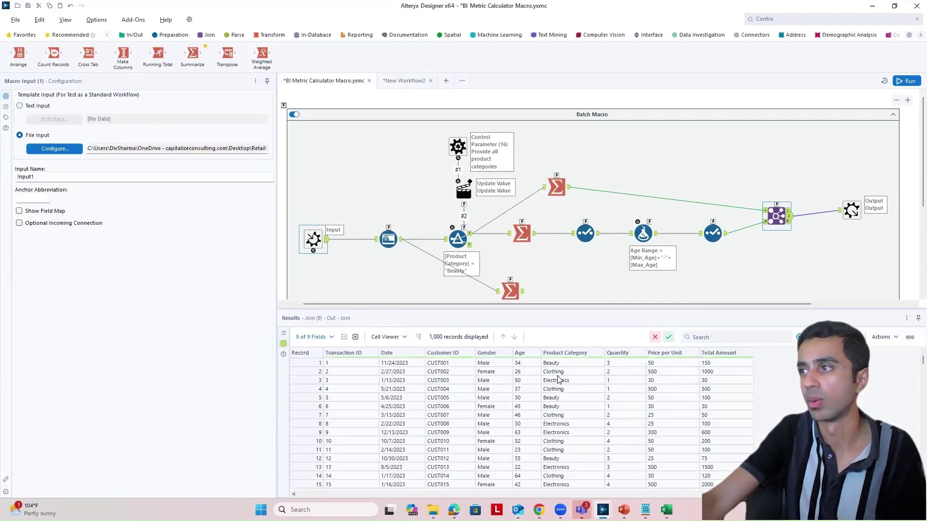
click(560, 380)
click(782, 217)
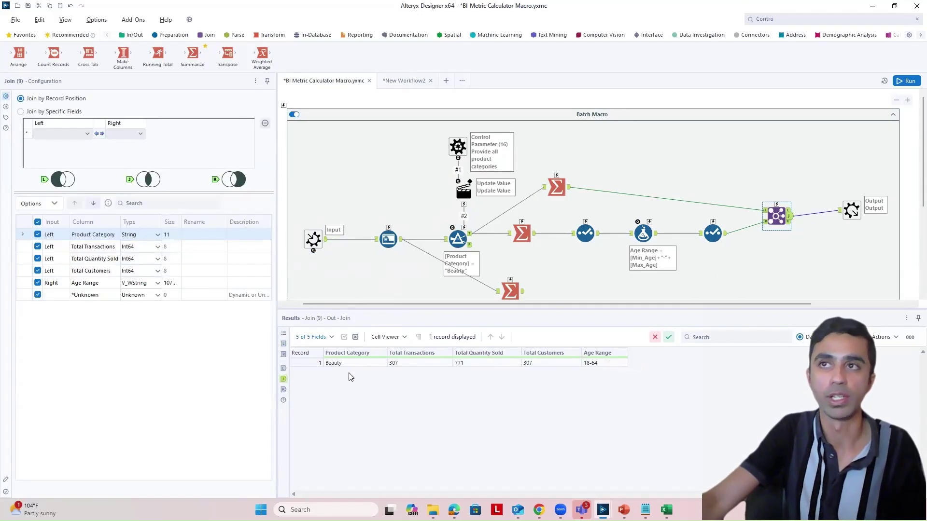
Step: Set the macro's output mode to Auto Configure by Name in the Interface Designer, and close the designer
key(ctrl+alt+d)
click(362, 113)
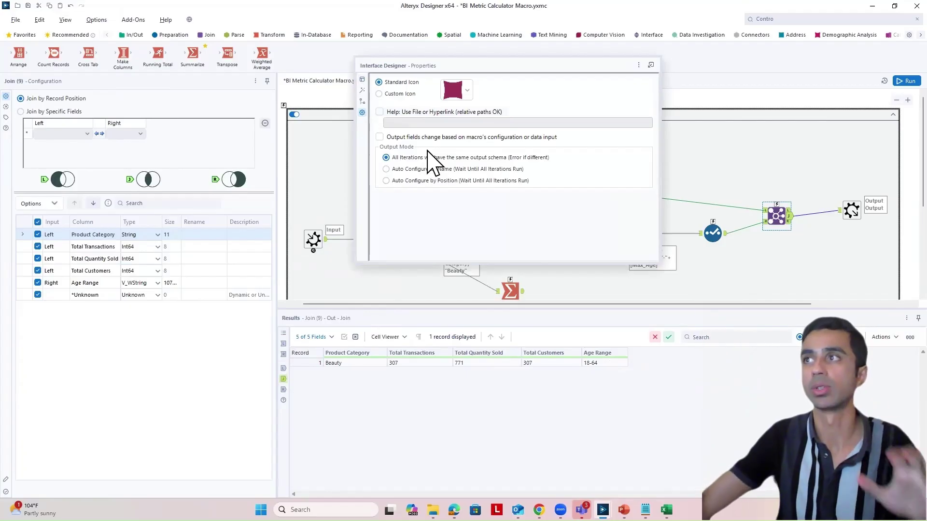
click(408, 171)
click(639, 64)
click(656, 113)
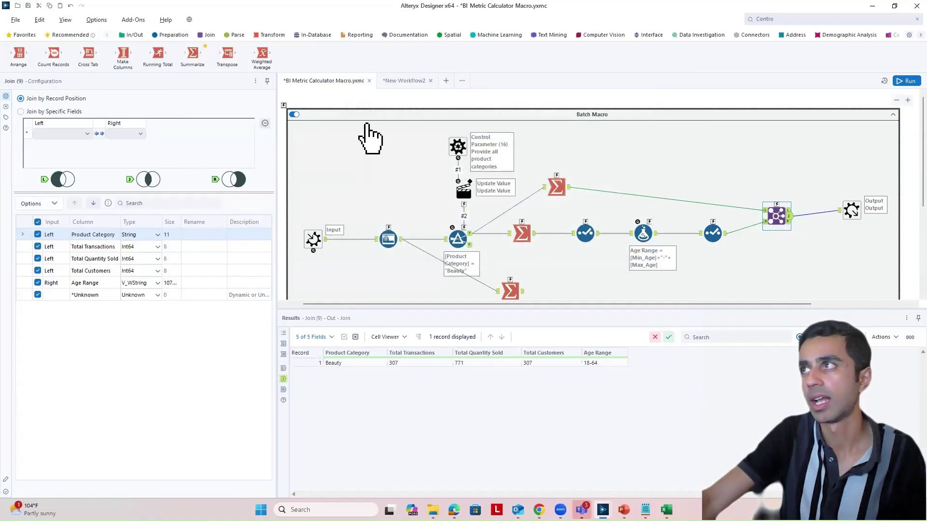
Step: Save the BI Metric Calculator Macro, accept its refresh in the new workflow, and shift the macro tool slightly away from the input
click(401, 80)
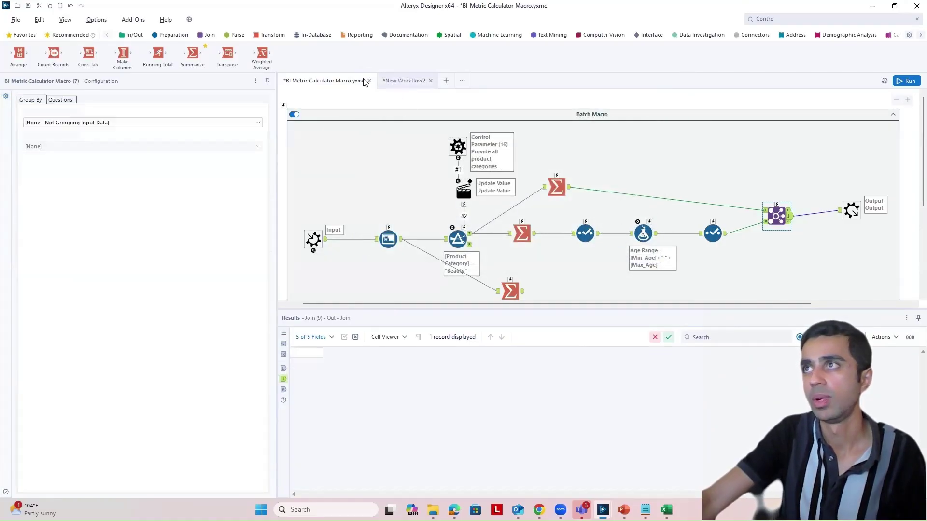
click(316, 81)
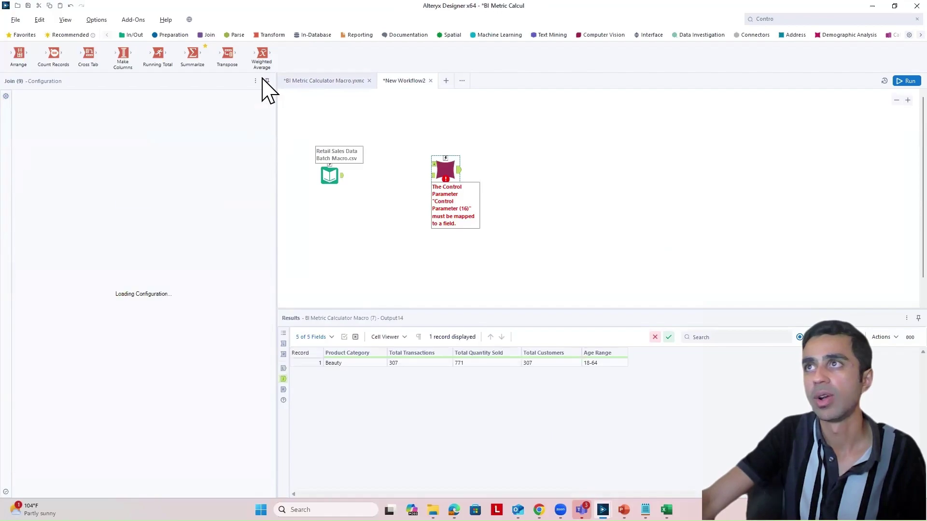
click(29, 6)
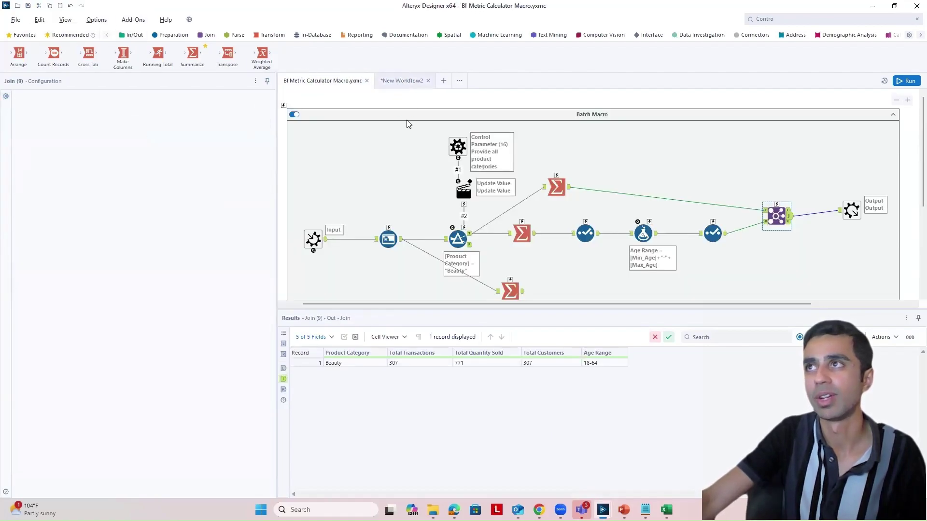
key(ctrl+Tab)
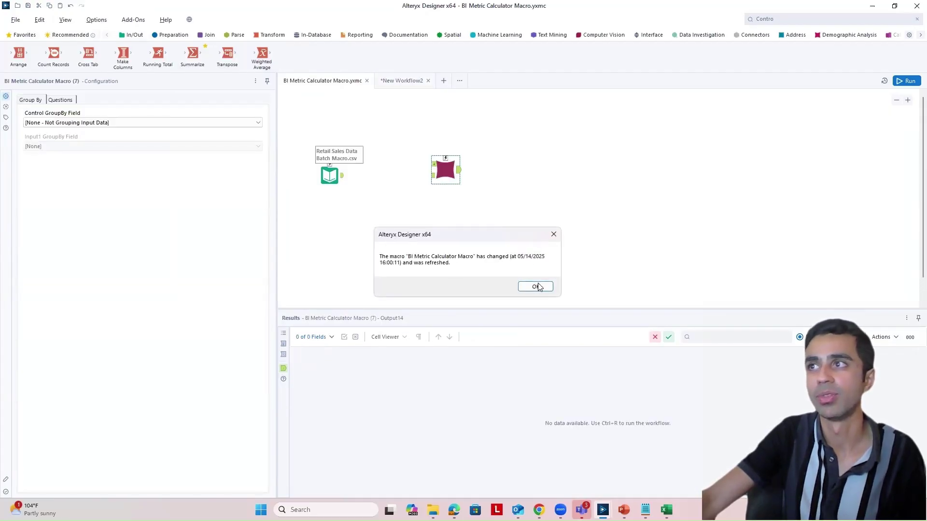
click(536, 286)
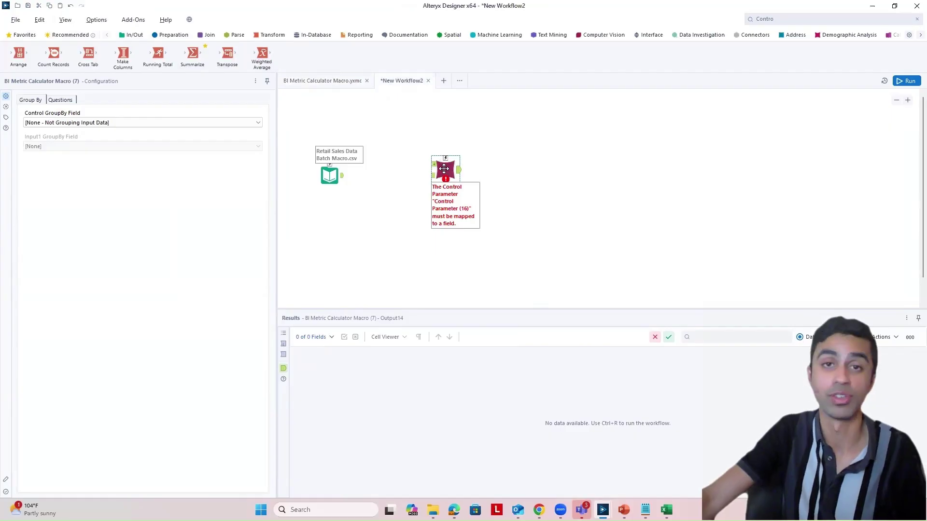
drag(442, 168, 448, 173)
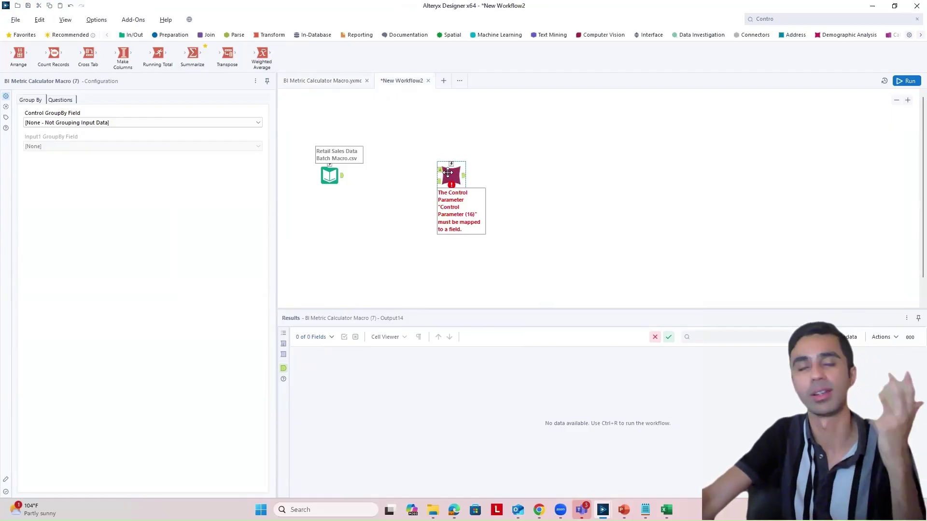
drag(448, 173, 457, 171)
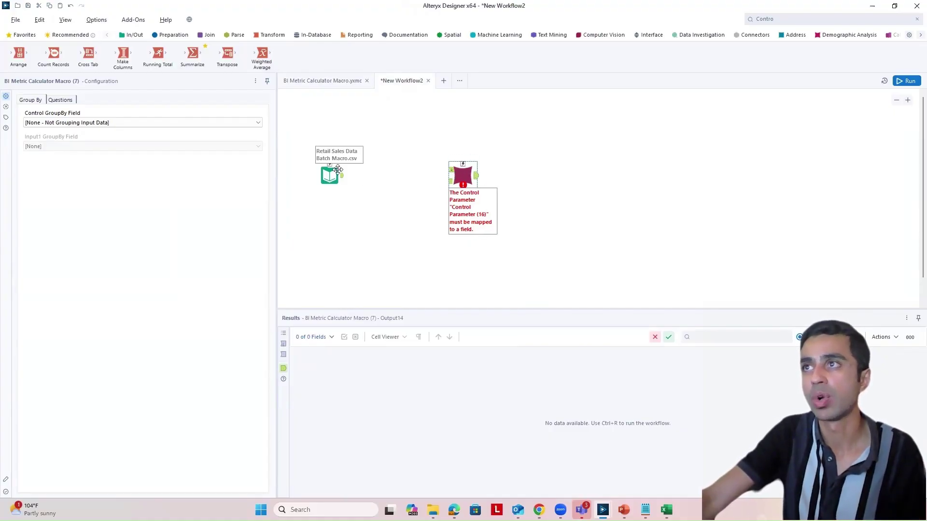
Step: Add a Summarize tool after the Retail Sales Data input, group it by Product Category, and run the workflow
drag(199, 59, 386, 140)
click(63, 175)
click(139, 285)
click(163, 294)
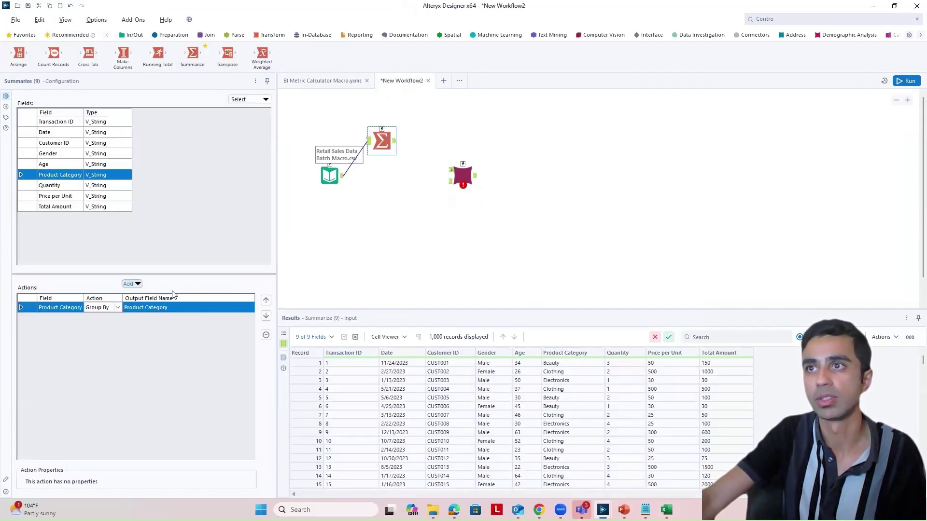
click(907, 80)
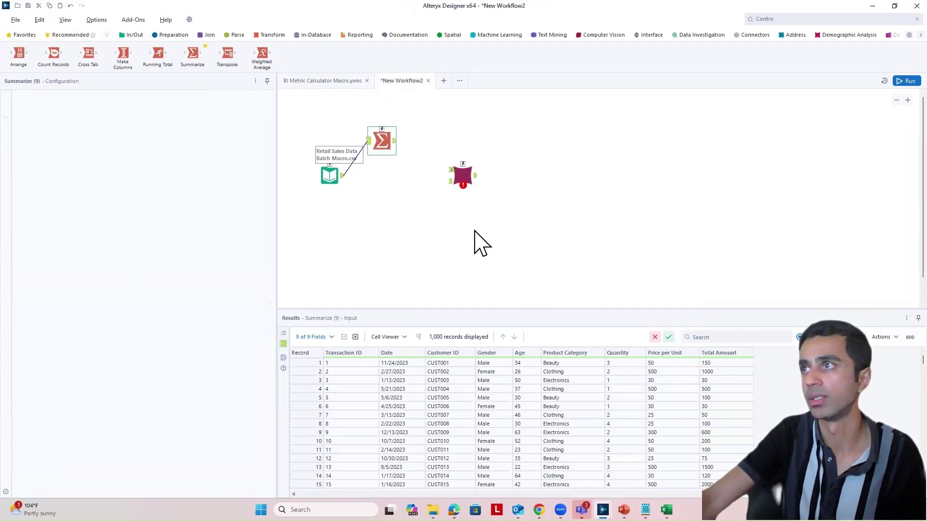
Step: Feed the macro's control input from the Summarize tool and its data input from the Retail Sales Data input
click(330, 175)
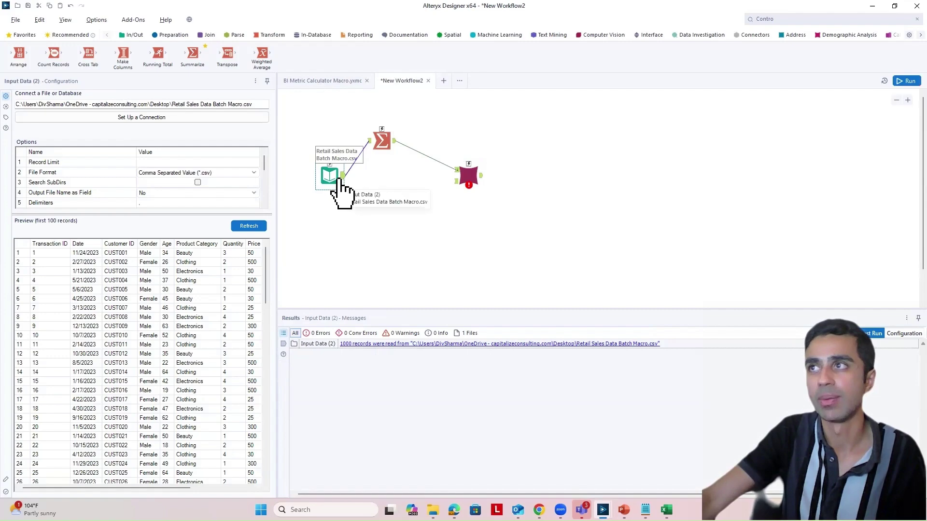
drag(344, 176, 456, 182)
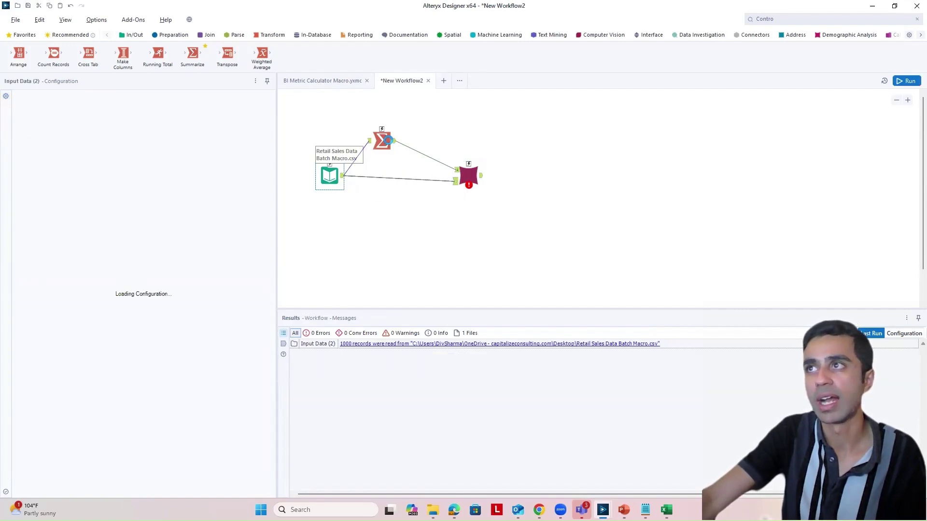
click(385, 140)
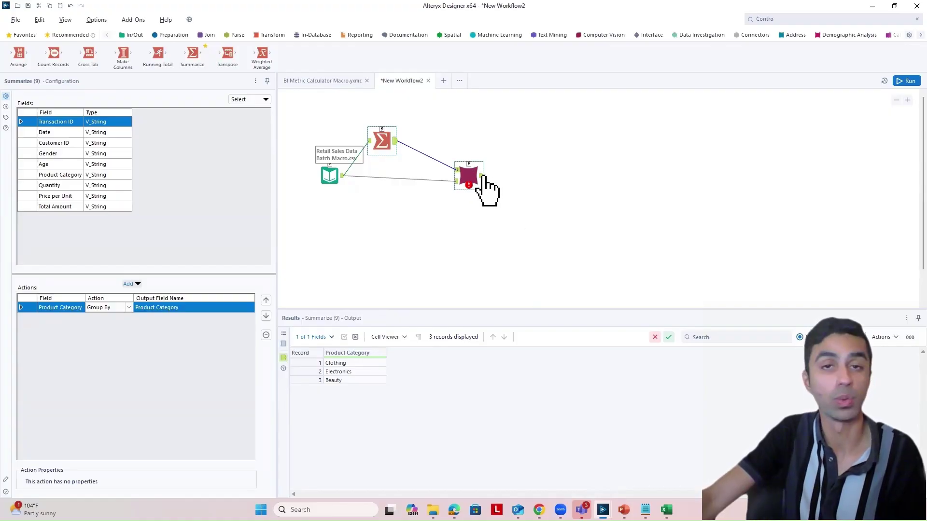
Step: Set both the Control GroupBy Field and the Input1 GroupBy Field of the macro to Product Category
click(476, 177)
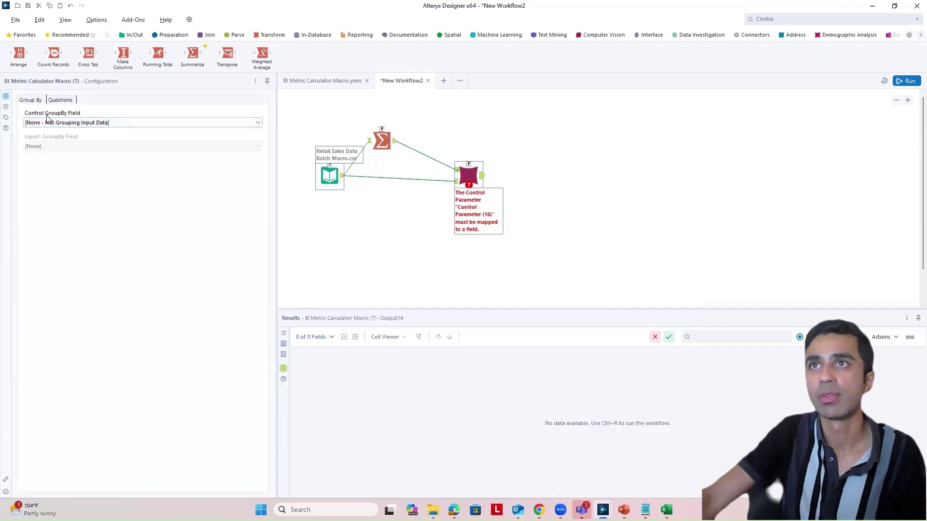
click(382, 142)
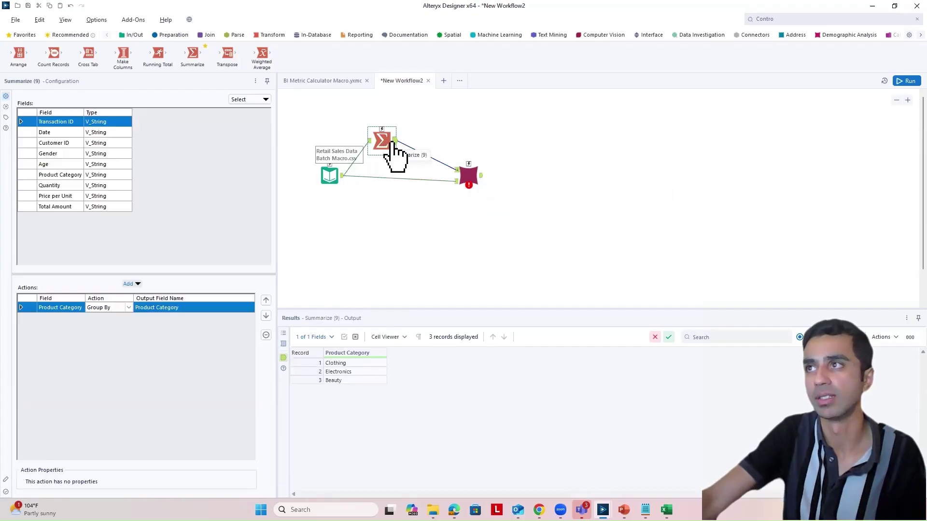
click(468, 170)
click(85, 123)
click(81, 131)
click(78, 124)
click(79, 137)
click(77, 147)
click(76, 145)
Step: Map the macro's control parameter question to the Product Category field
click(65, 100)
click(79, 122)
click(77, 138)
click(586, 141)
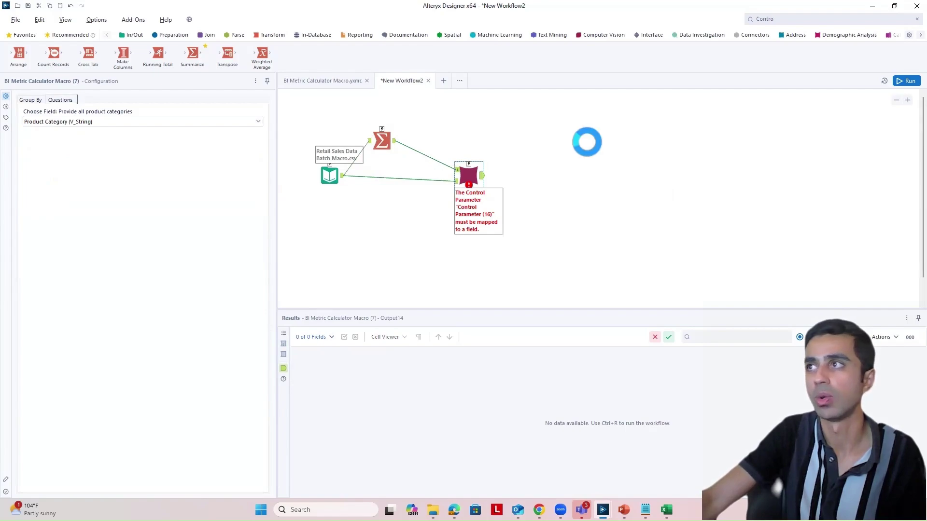
Step: Move the macro tool up slightly, add a Select tool connected to its output, and run the workflow
click(469, 169)
drag(469, 169, 469, 158)
click(166, 35)
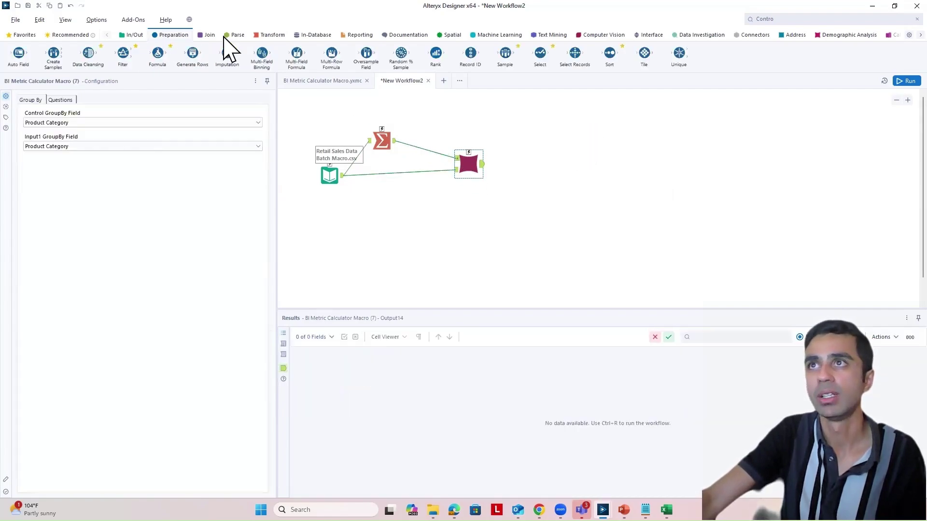
drag(540, 53, 538, 126)
drag(540, 160, 538, 163)
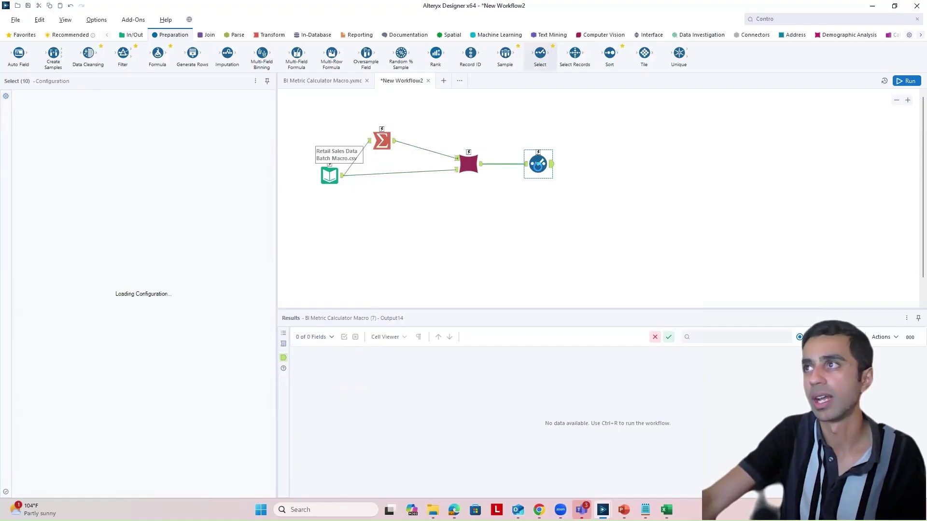
click(905, 81)
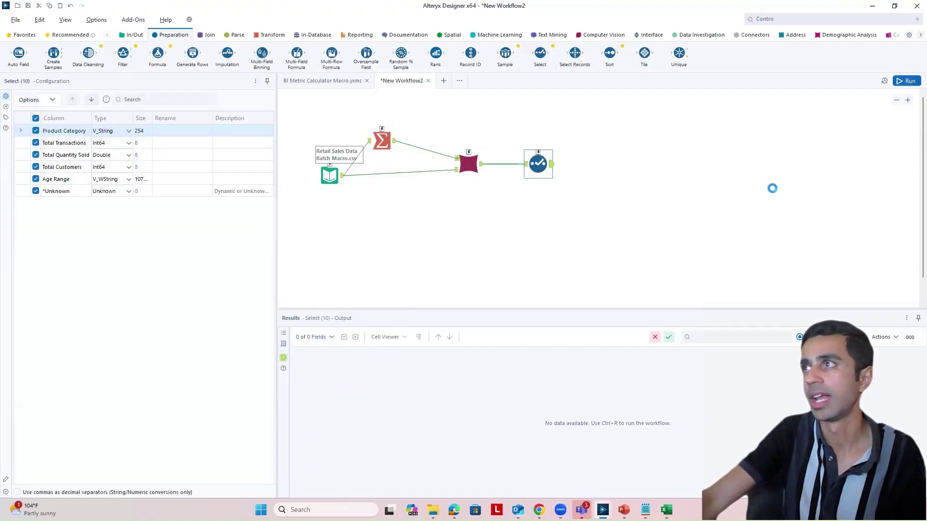
Step: Show the Select tool's output in an enlarged results area and line up the macro and Select tools closer to the input
click(552, 167)
drag(456, 312, 459, 267)
drag(459, 166, 435, 172)
click(545, 167)
drag(544, 167, 503, 173)
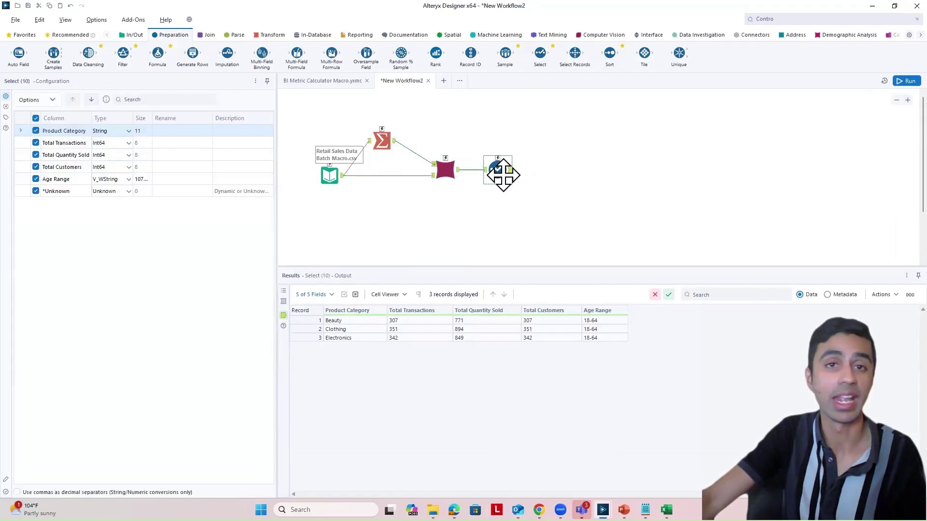